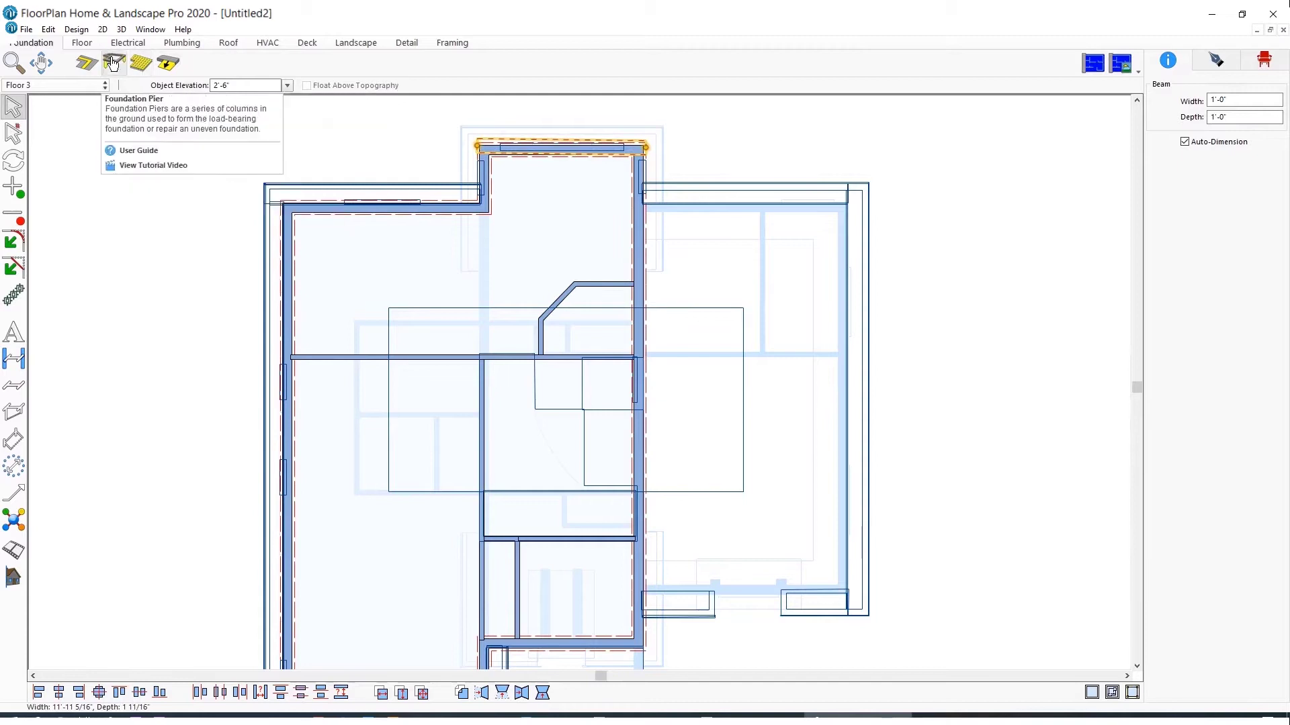
Step: Place a 1'-0" diameter foundation pier in the upper-left room's corner and draw a foundation line about 6'-4 11/16" along its lower wall
click(302, 225)
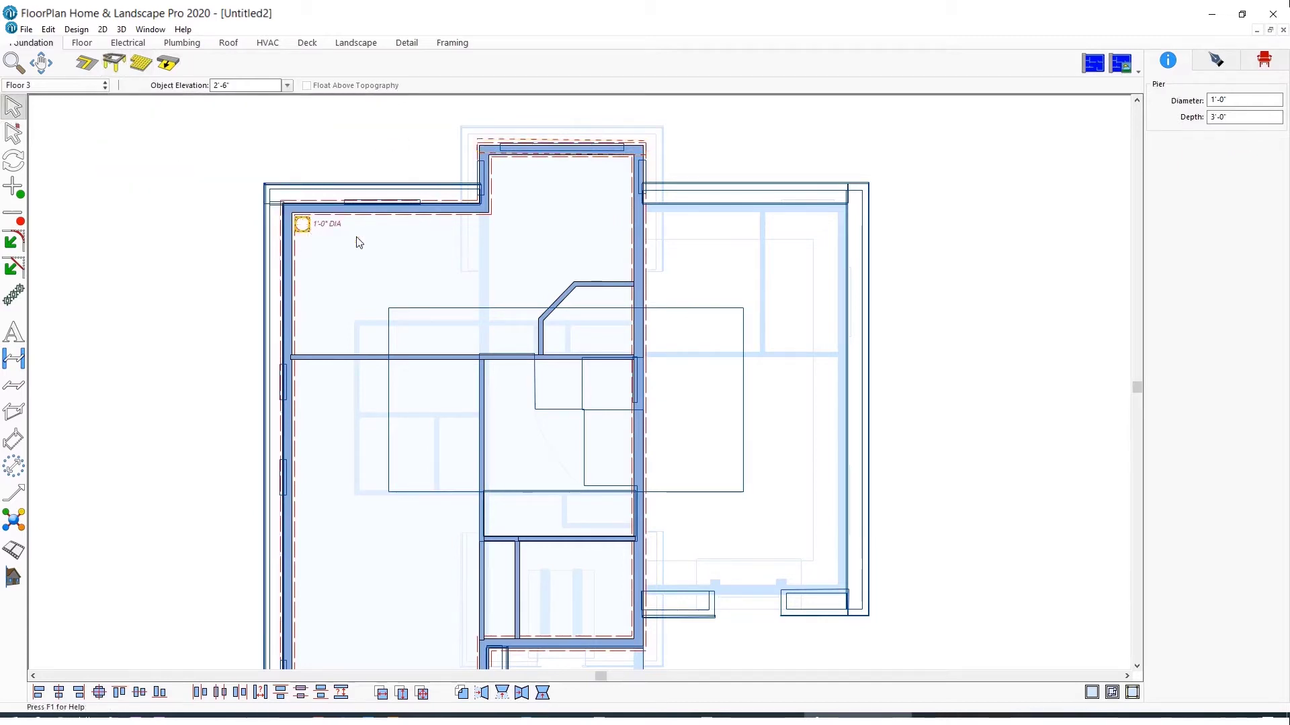
click(141, 62)
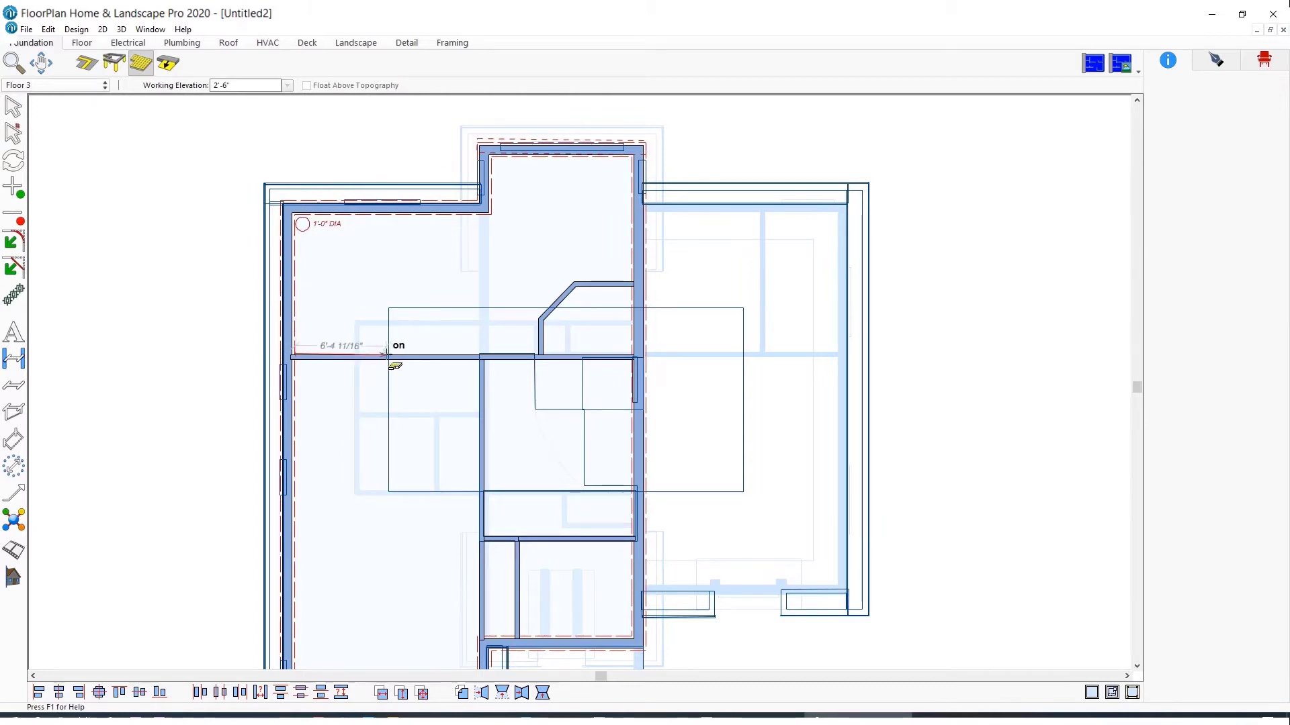
key(Escape)
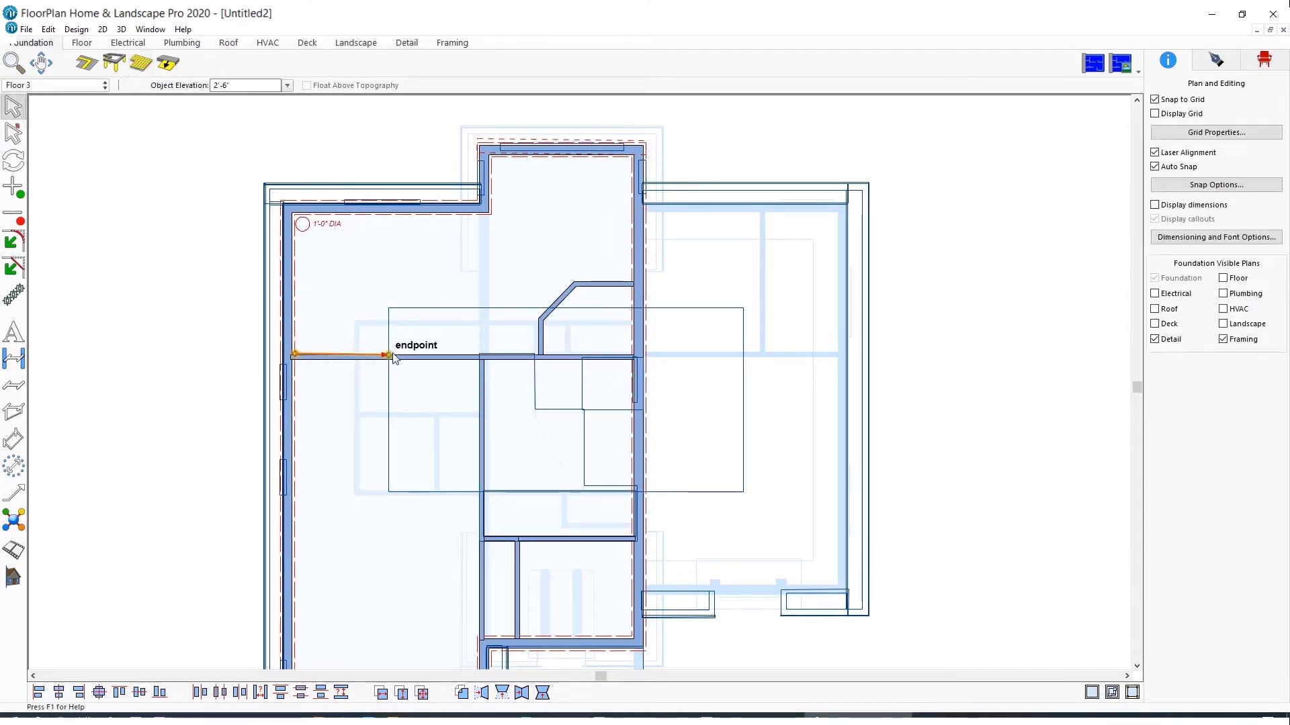
Step: Draw a foundation slope arrow down the right-hand room's inner wall, and delete the trial foundation objects
click(168, 63)
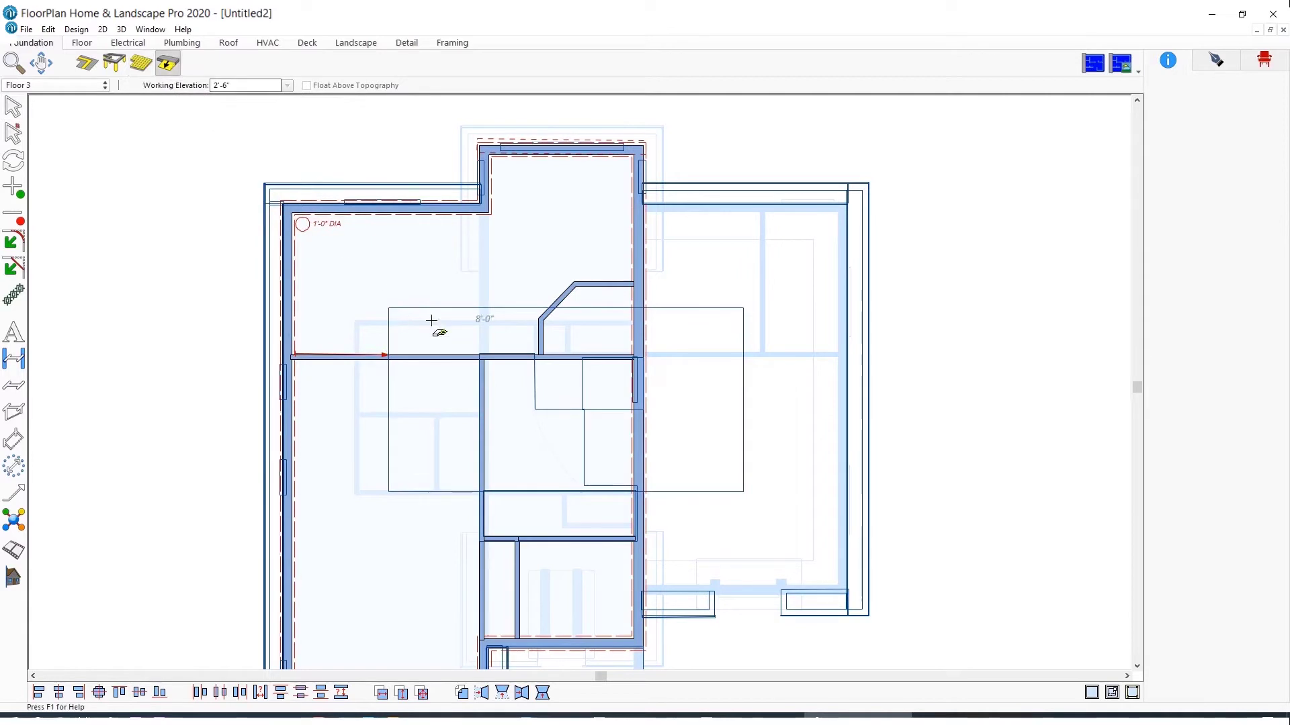
drag(658, 205, 658, 355)
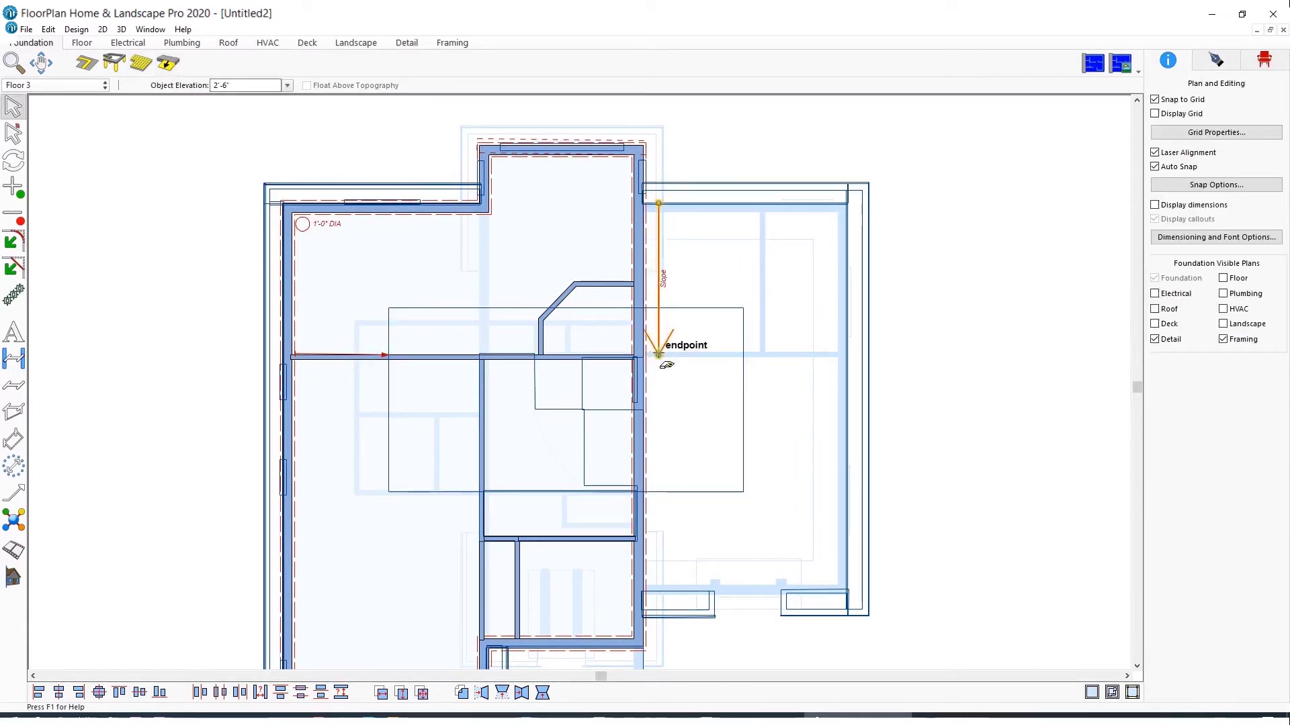
key(Delete)
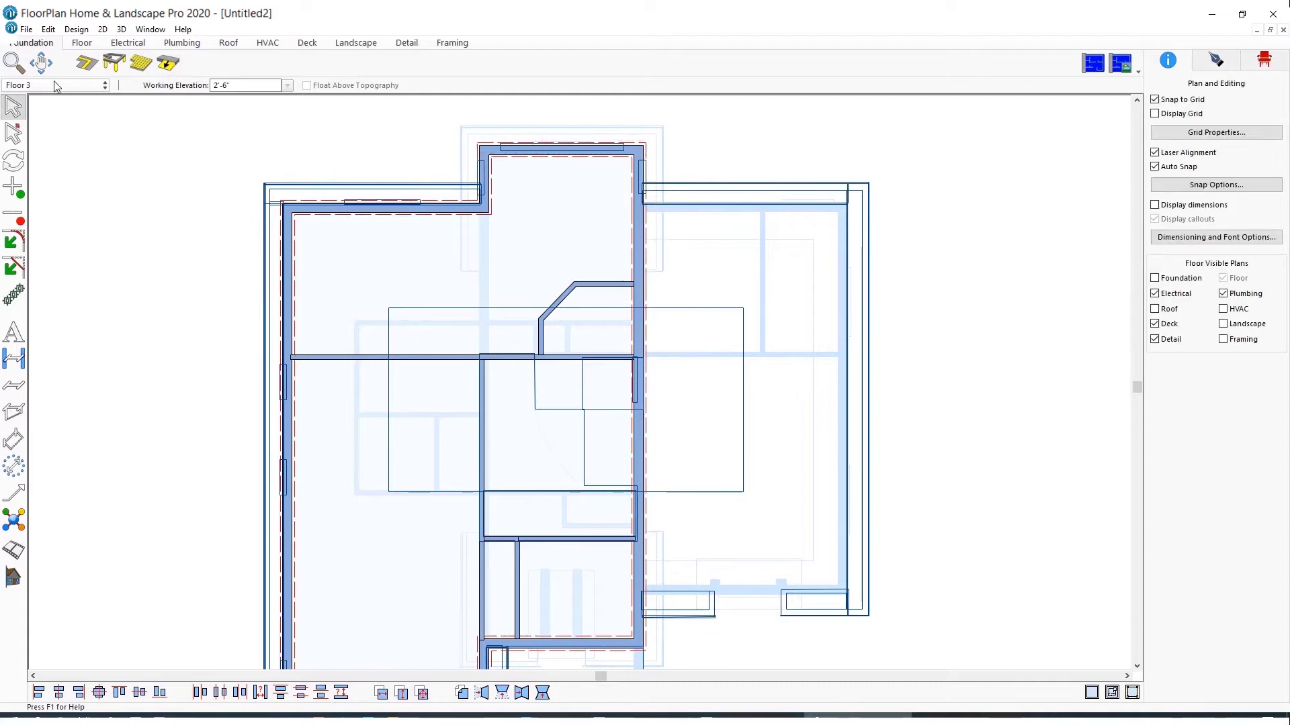
Step: Draw a straight horizontal wall, 8'-0" high and 4" thick, across the full width of the garage
click(79, 44)
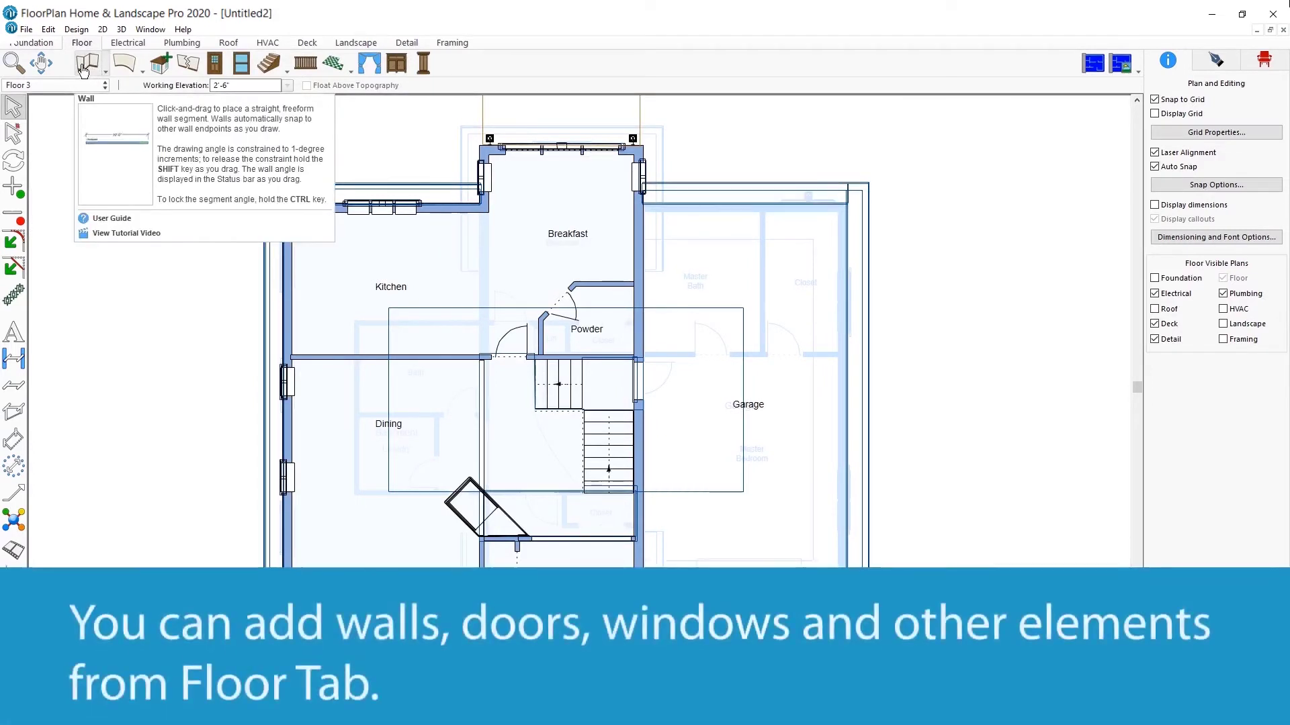
click(83, 67)
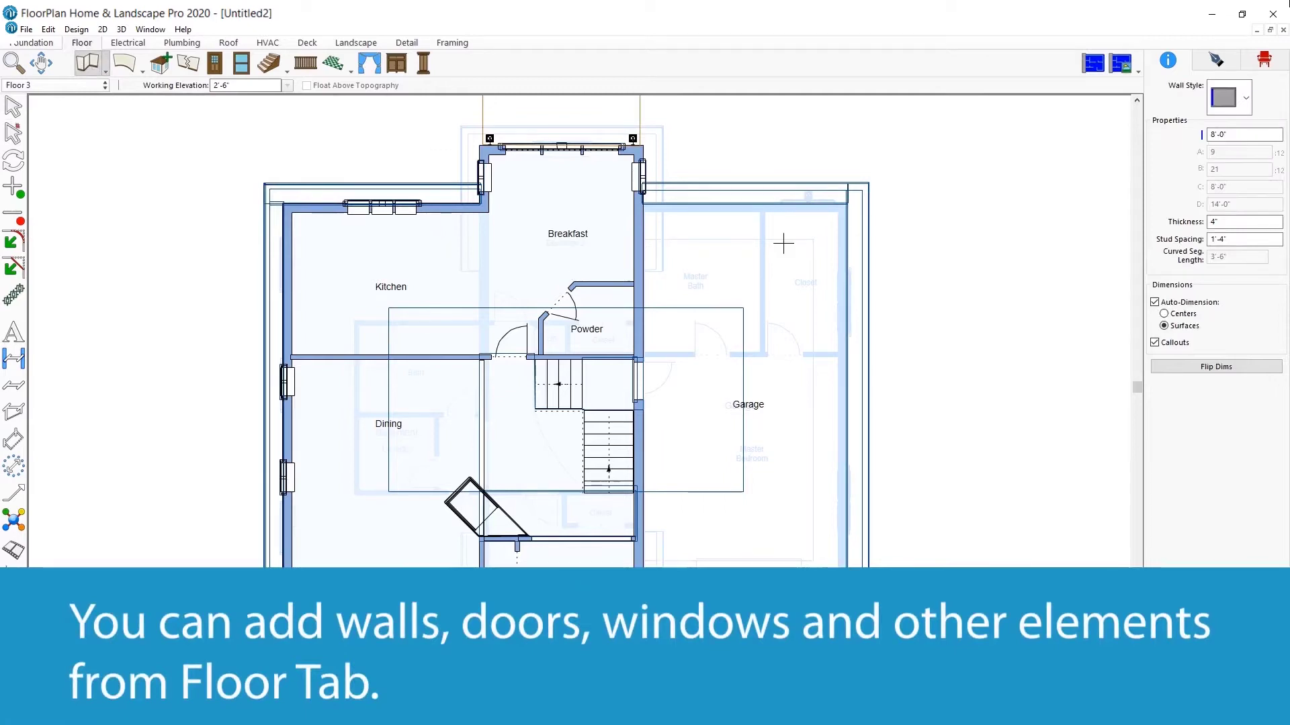
drag(643, 303, 868, 302)
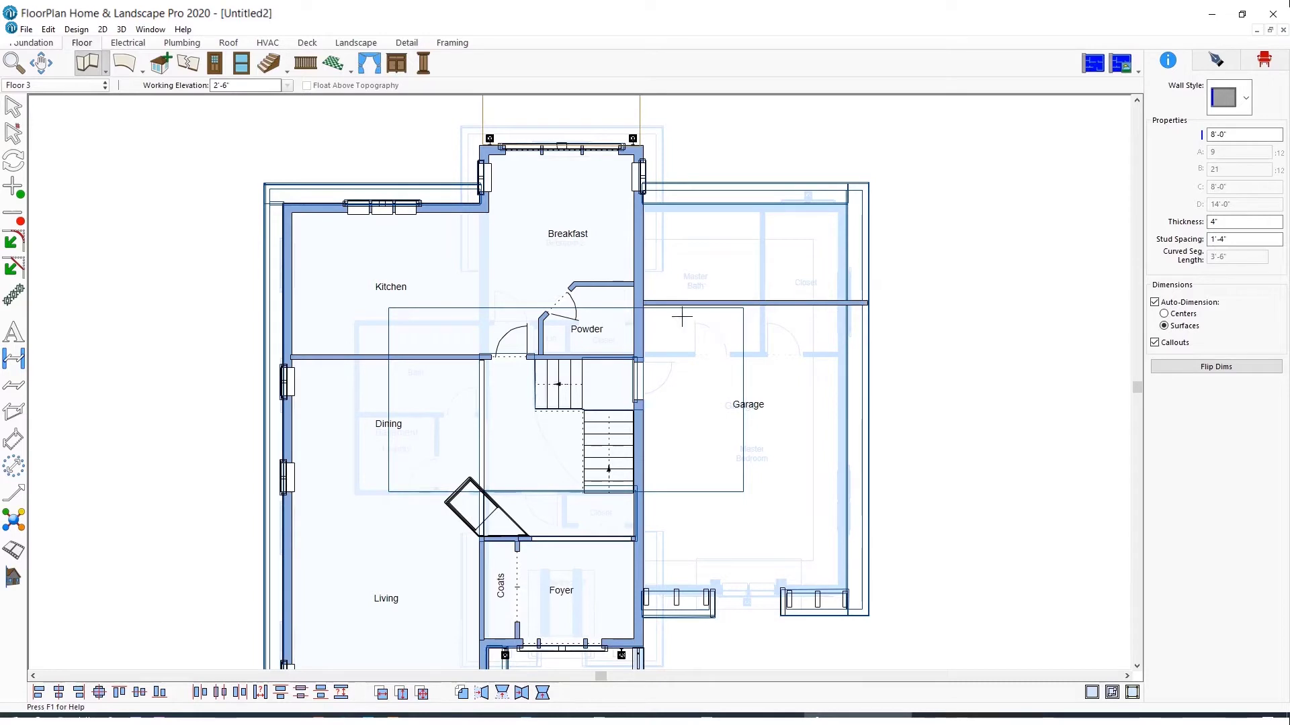
Step: Draw a curved wall arching about 179.4° across the width of the garage, and delete it
click(128, 67)
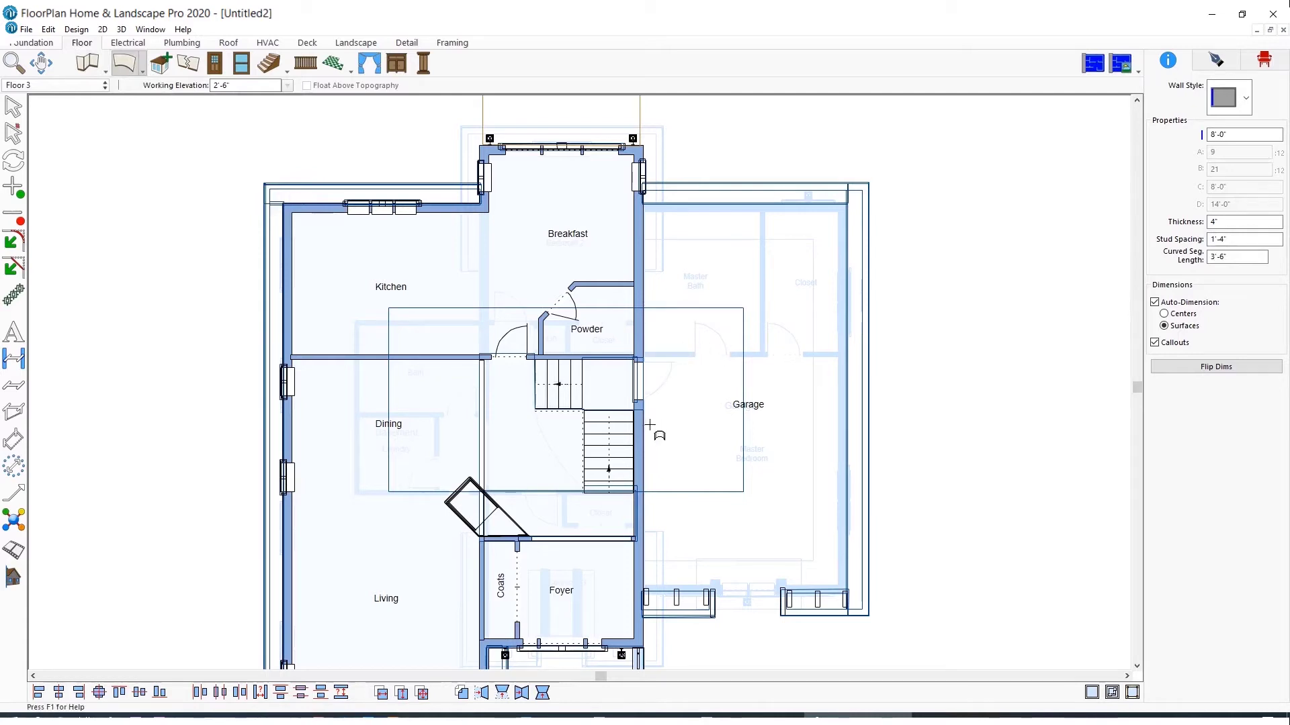
drag(643, 437, 863, 435)
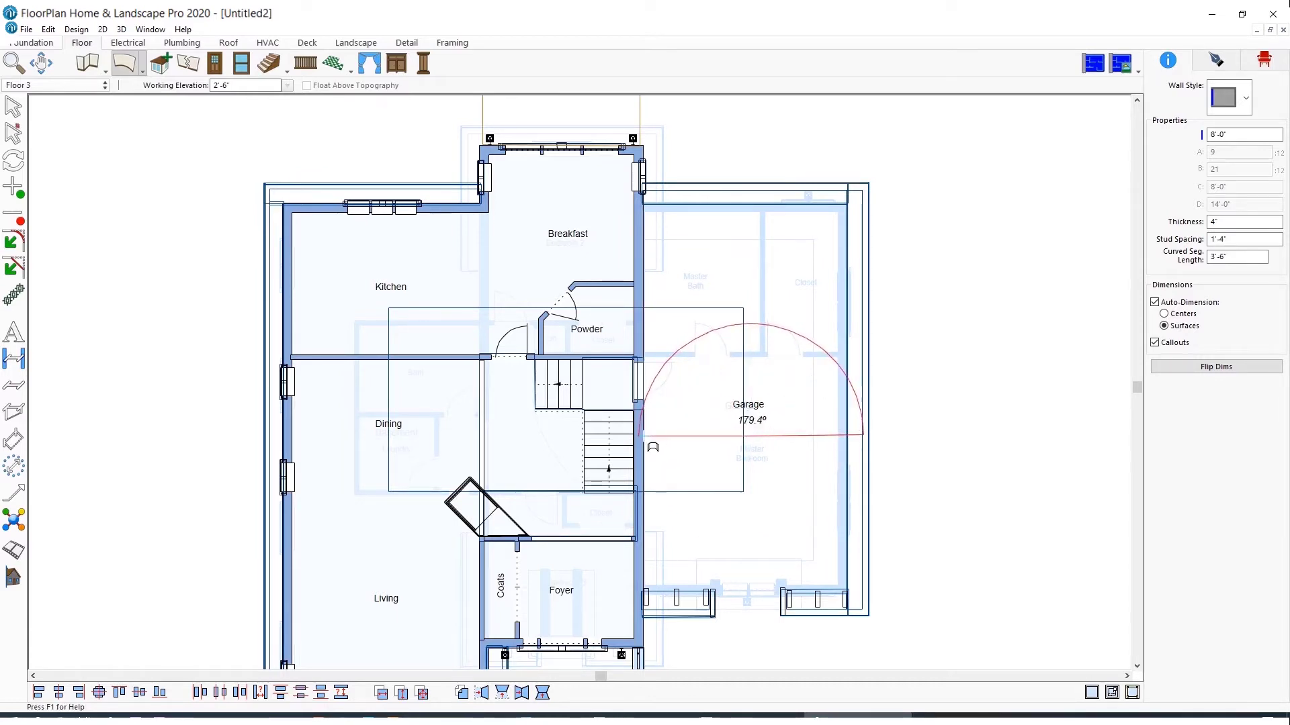
click(652, 447)
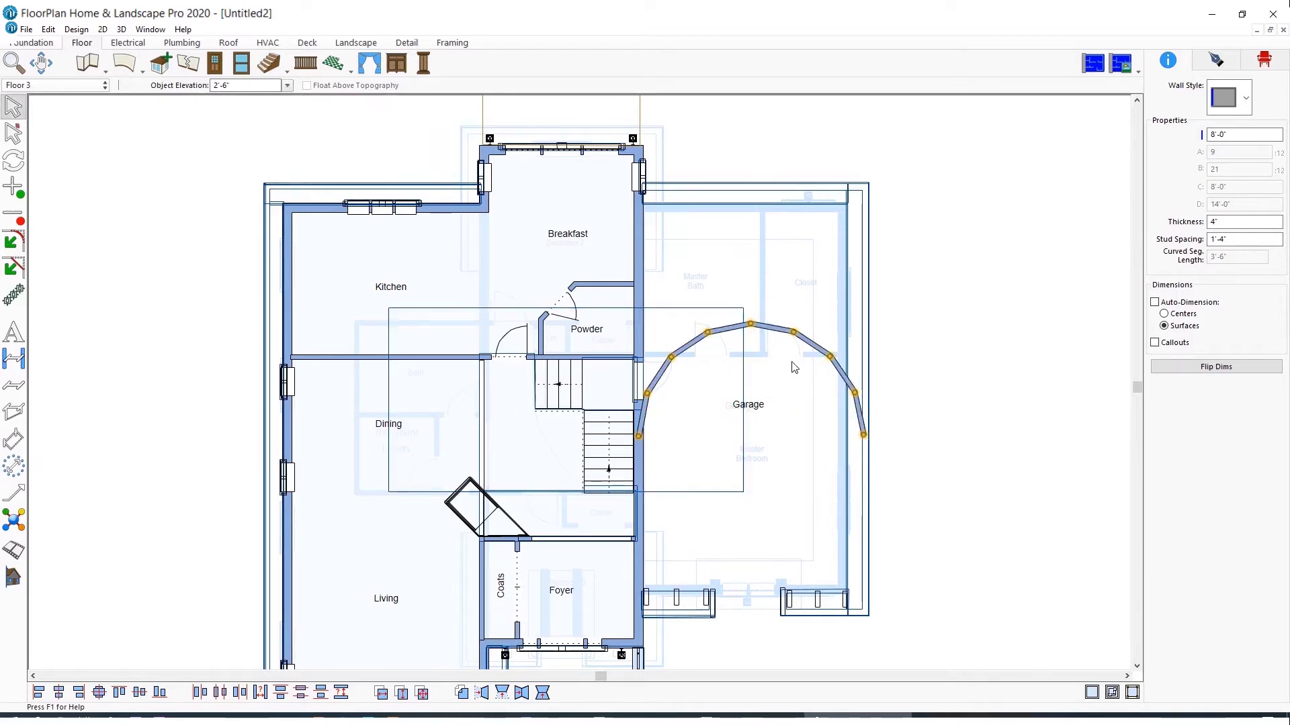
key(Delete)
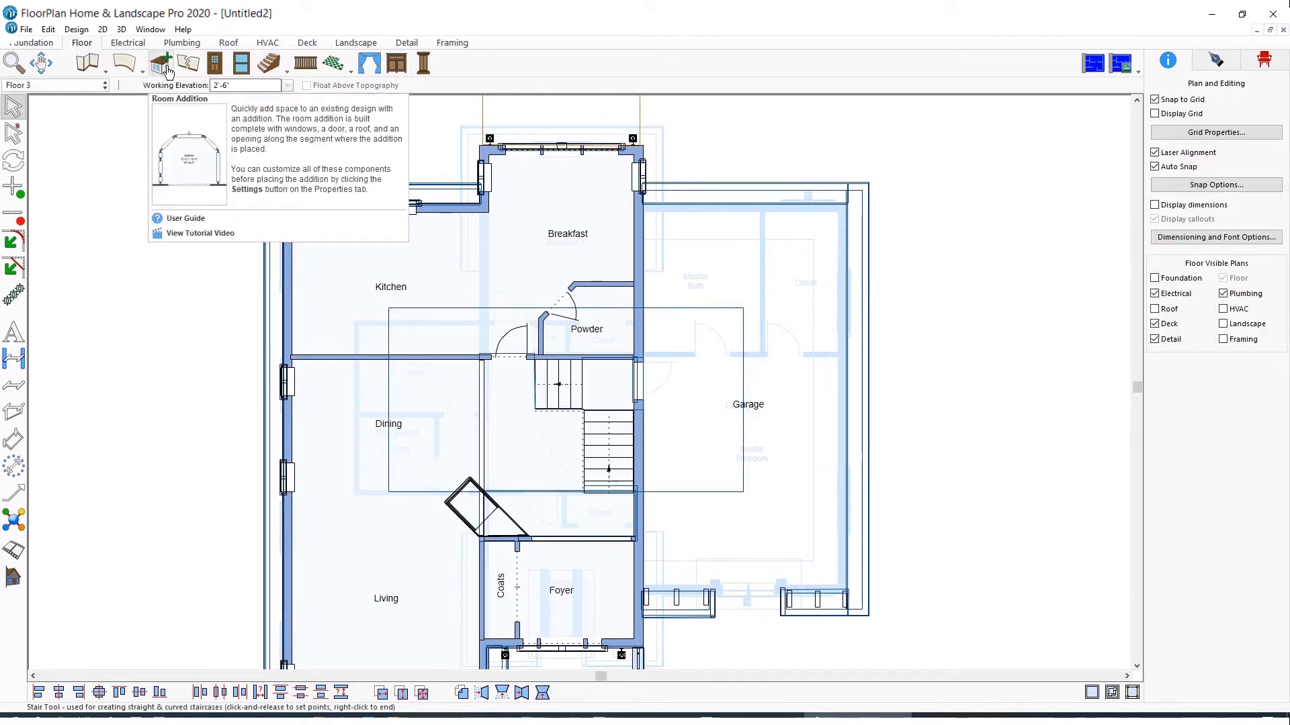
Step: Place a casement window in the living room's outer wall between the existing windows and stretch it to 4'-1 1/2" wide
click(214, 63)
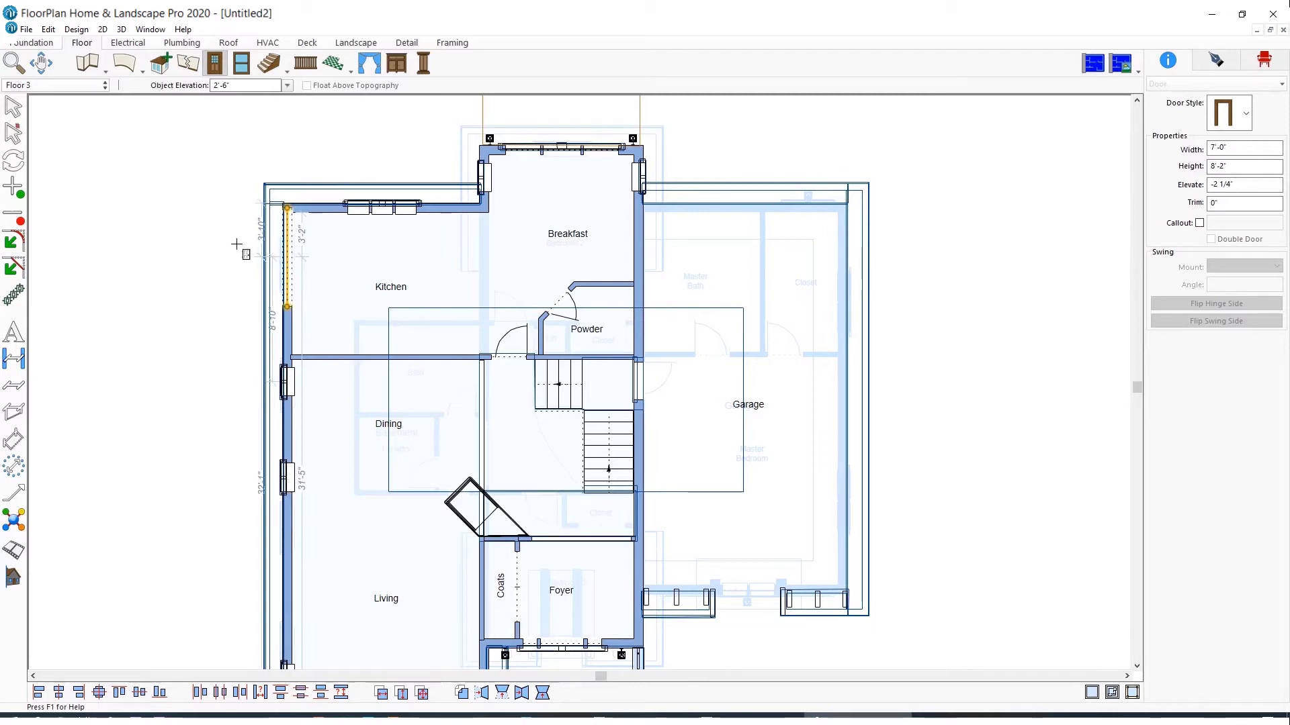
click(241, 65)
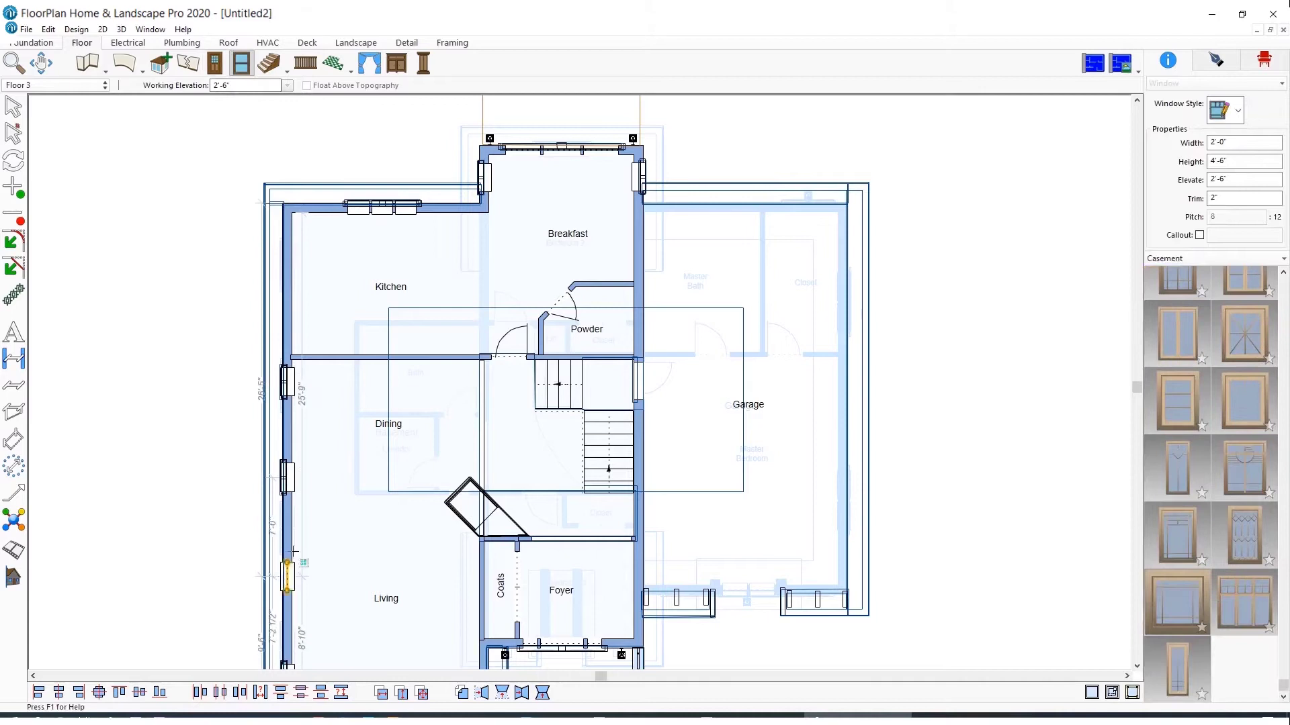
scroll(294, 552, up, 2)
click(553, 390)
drag(555, 423, 553, 443)
drag(553, 362, 553, 324)
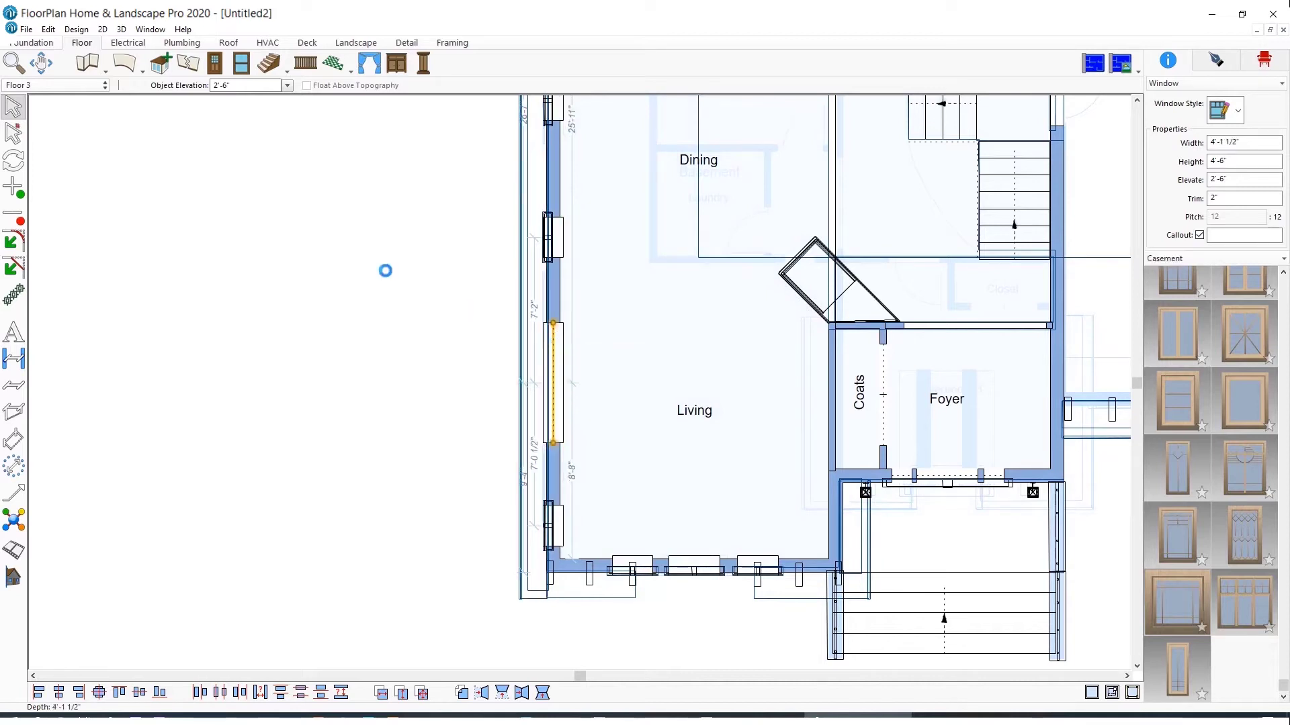
Step: Place lights on the foyer, living room and dining room walls and draw a short wiring run along the living room's outer wall
click(128, 42)
click(185, 64)
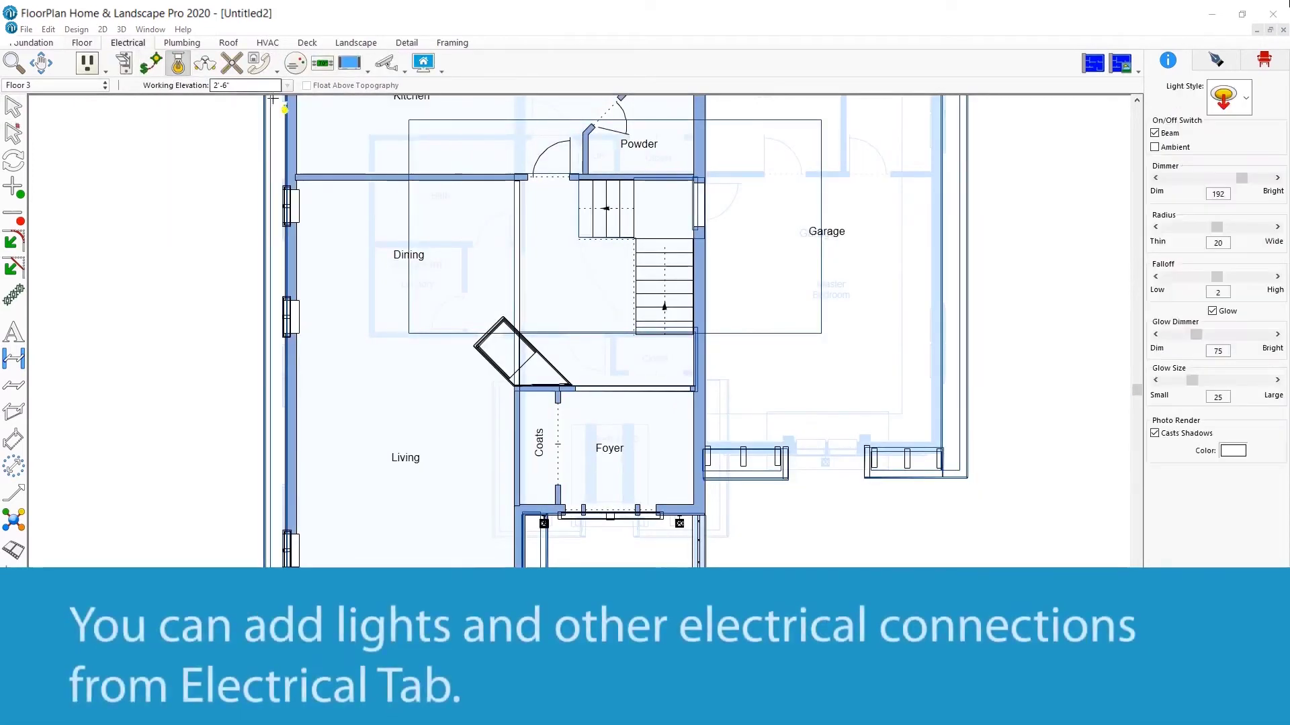
click(633, 394)
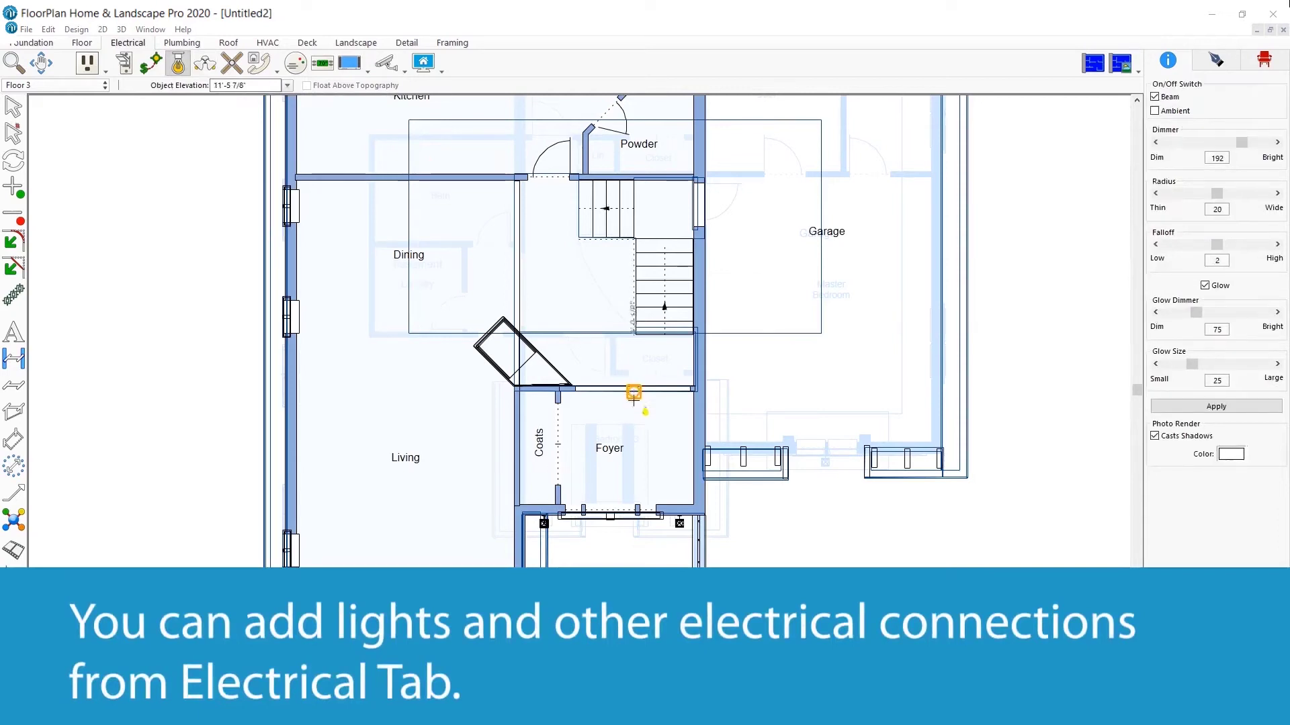
click(298, 436)
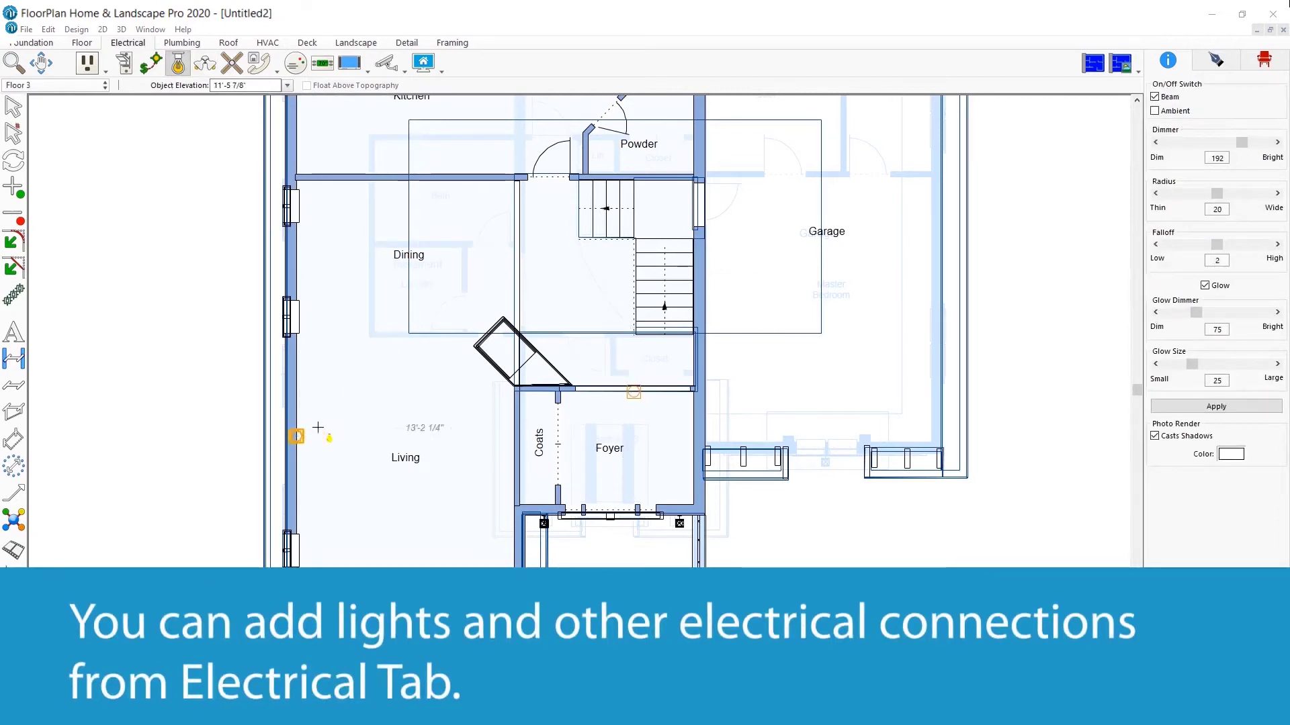
click(384, 181)
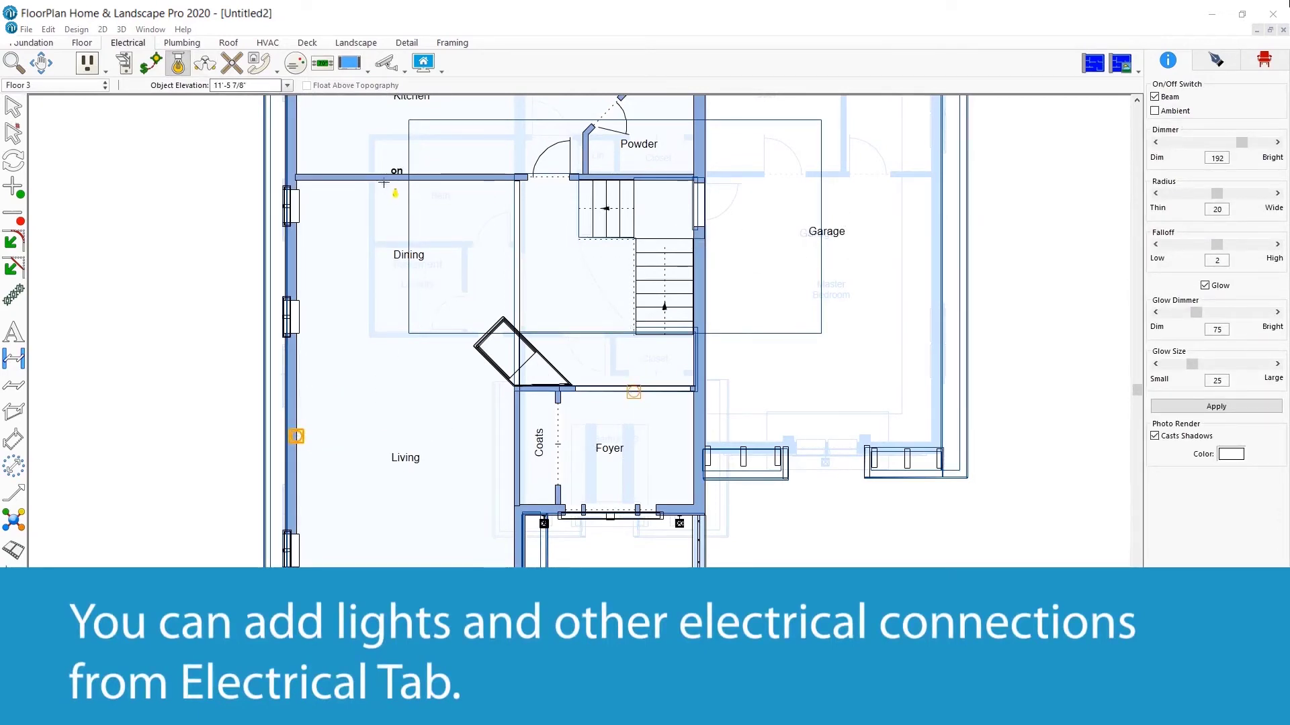
click(152, 68)
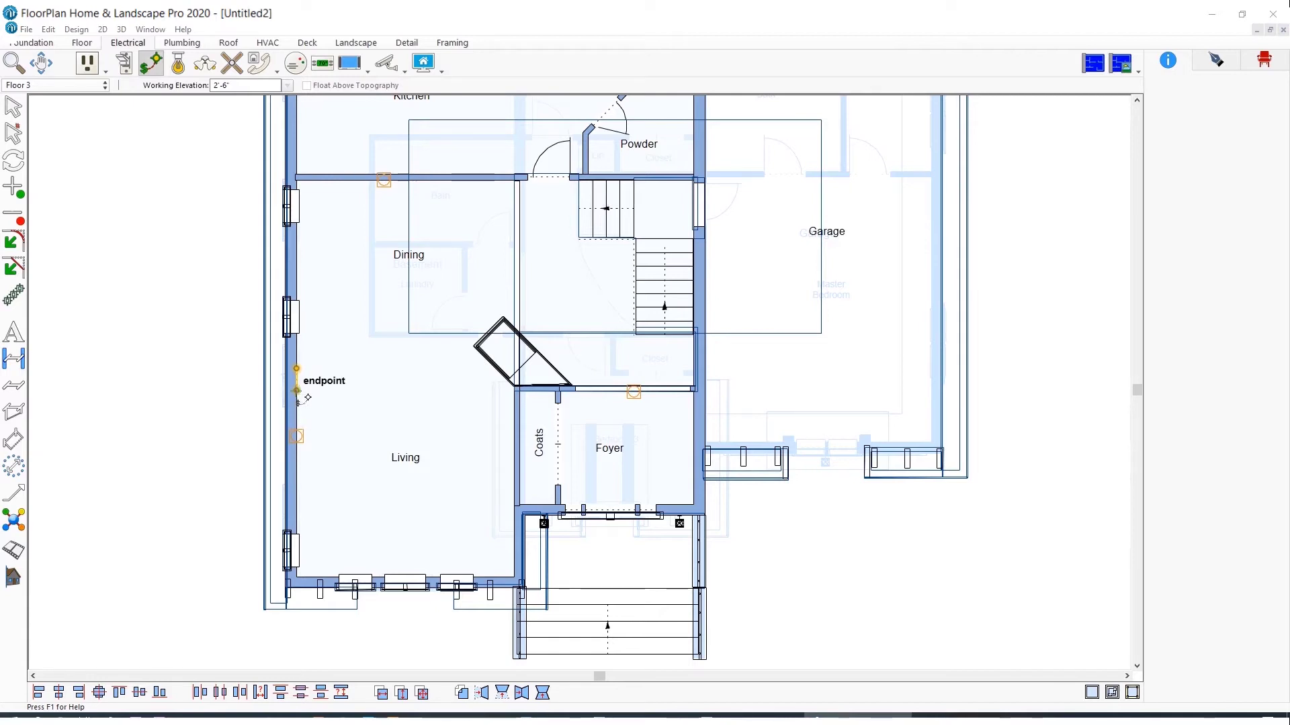
click(123, 66)
Step: Switch to the plumbing plan of Floor 5 and place a toilet against the Bath's left wall
click(181, 43)
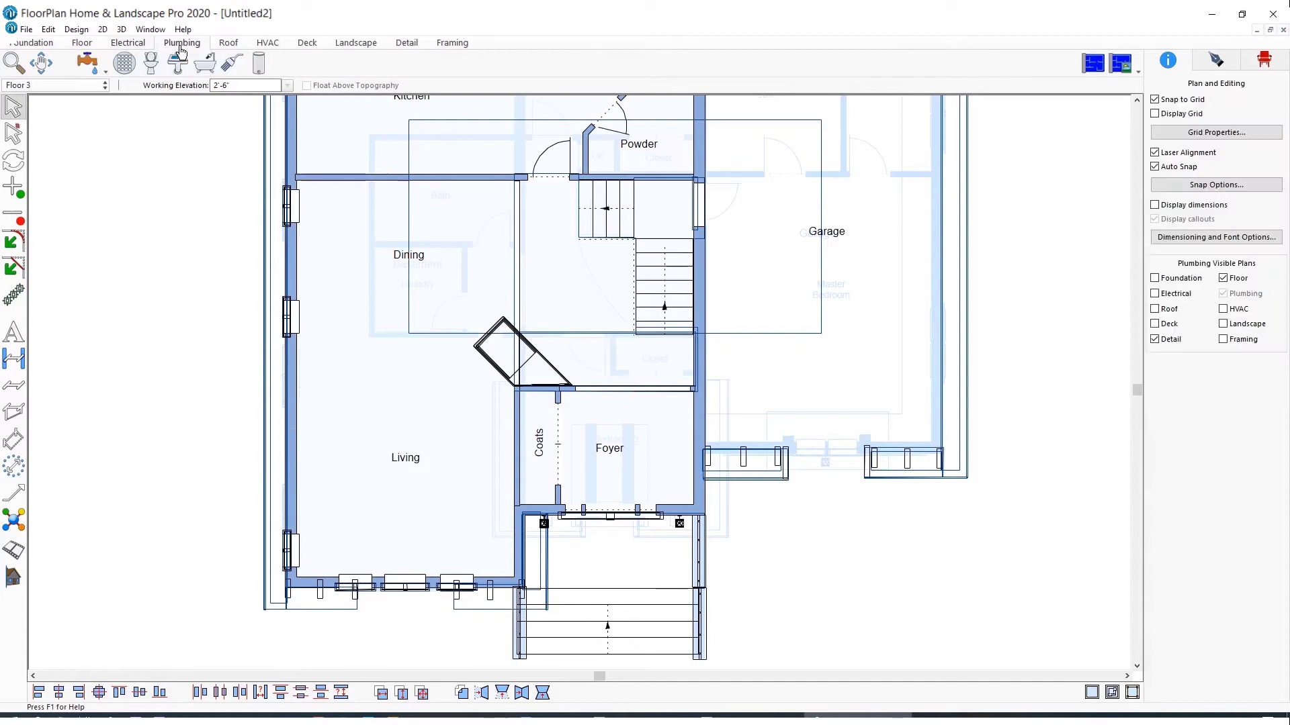
click(74, 86)
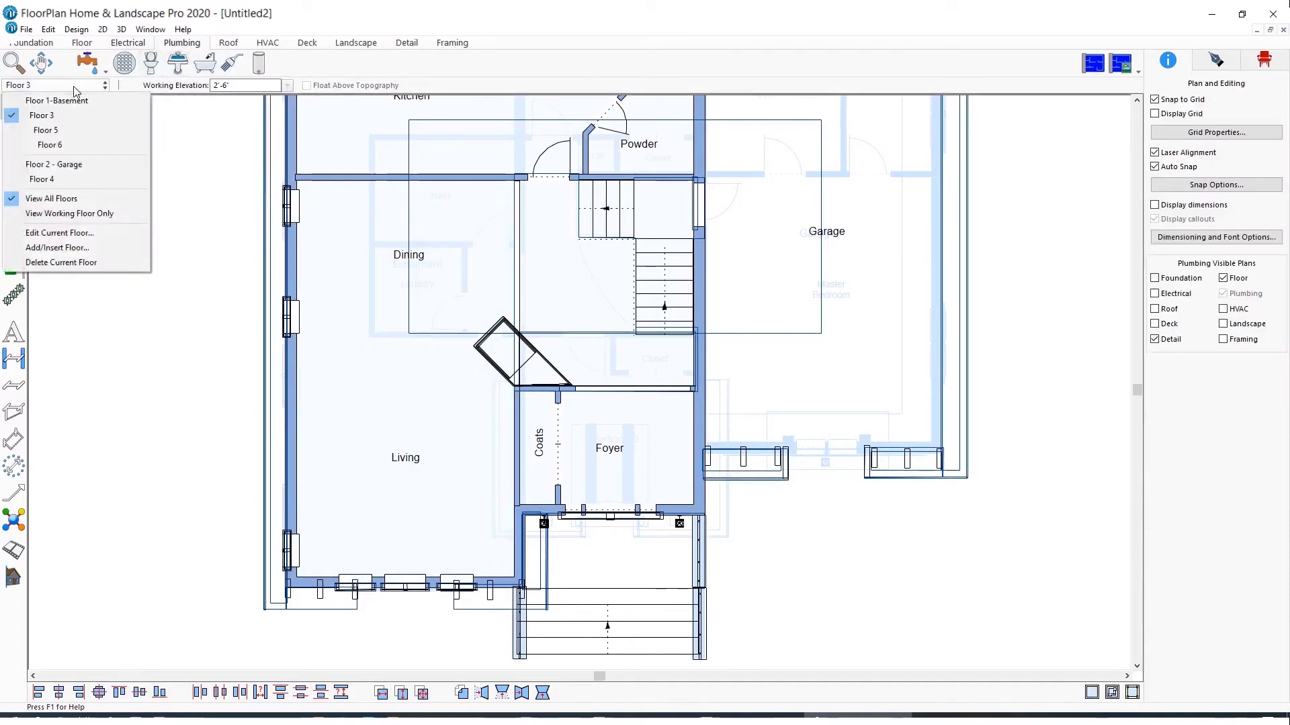
click(71, 131)
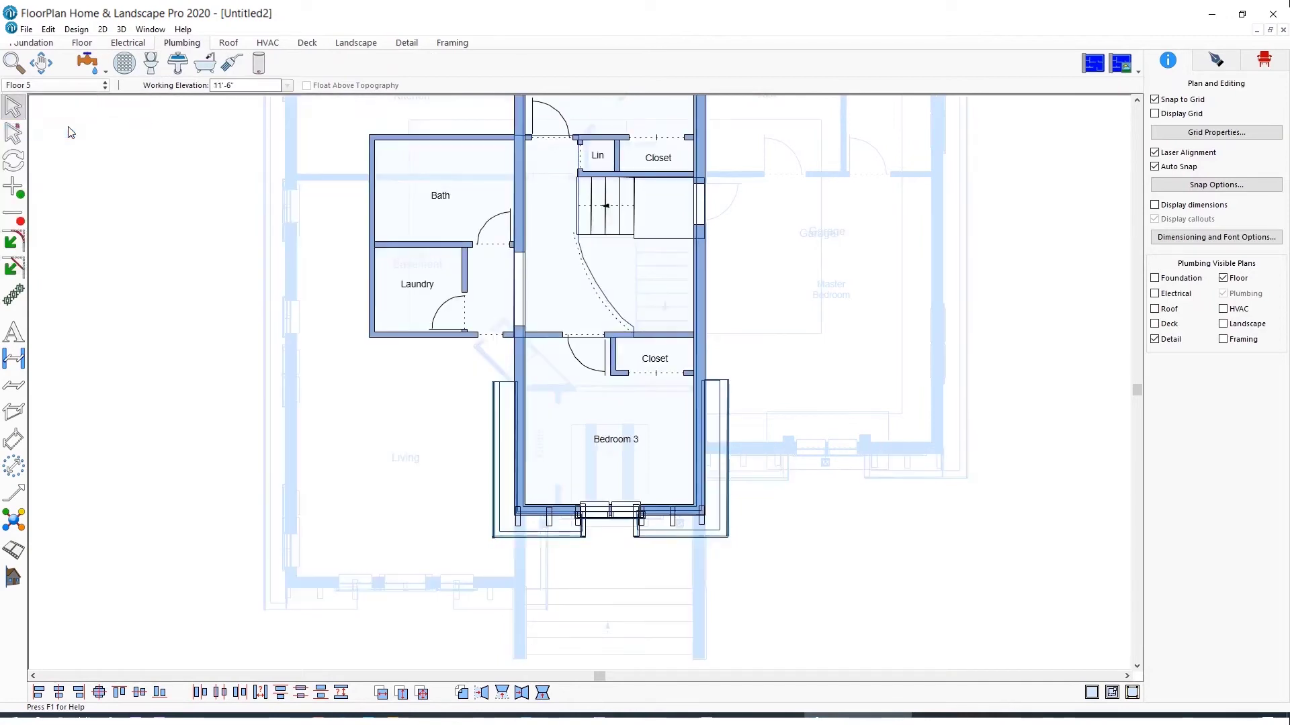
scroll(481, 151, up, 3)
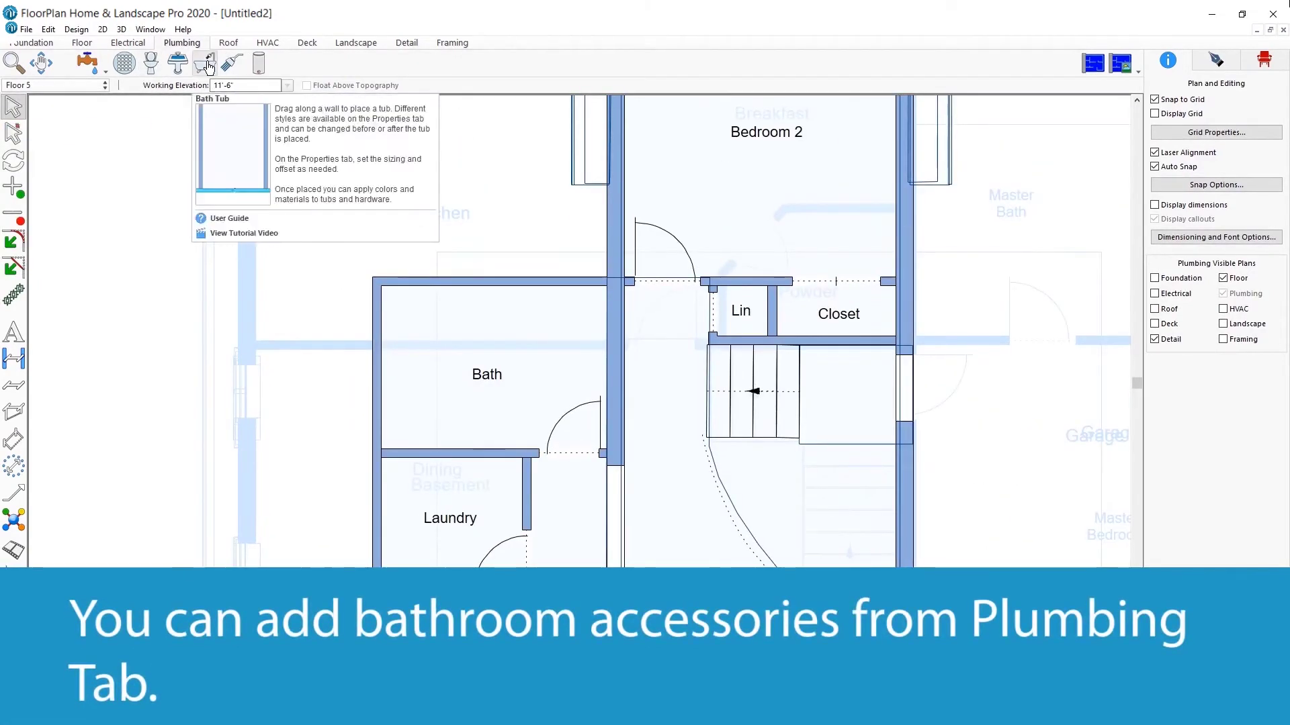
click(152, 63)
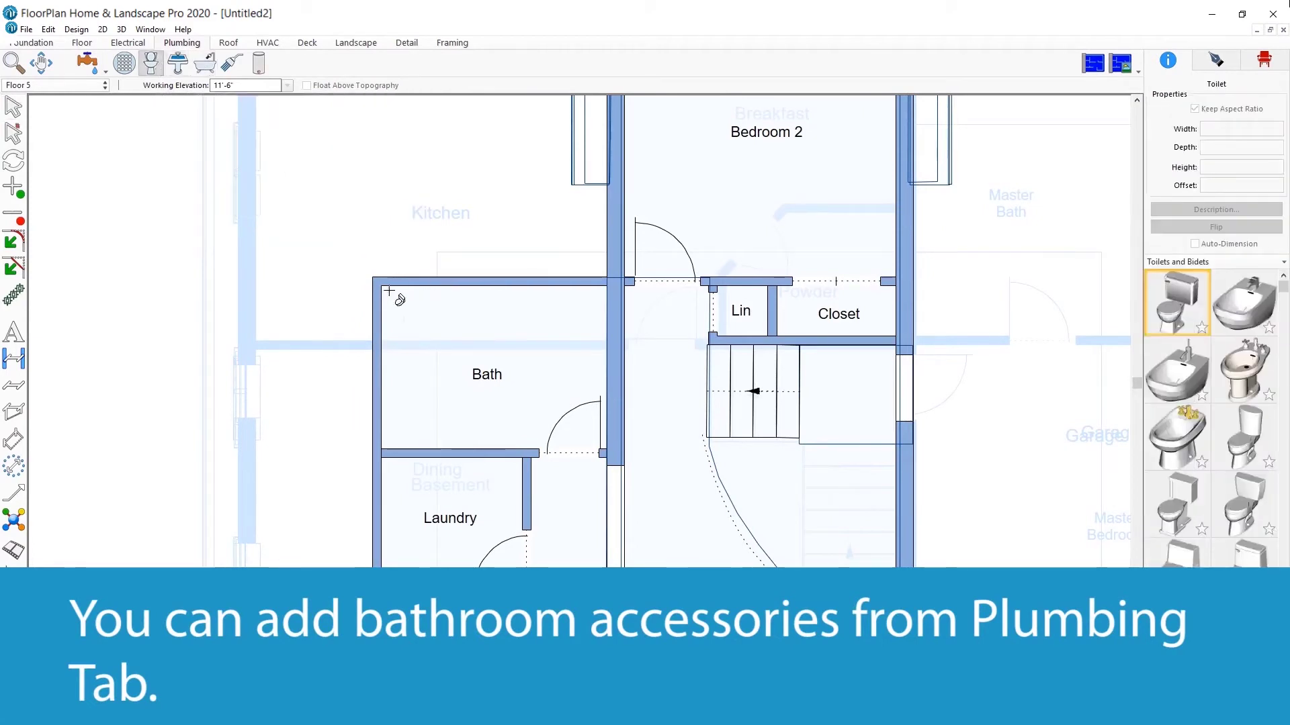
click(388, 397)
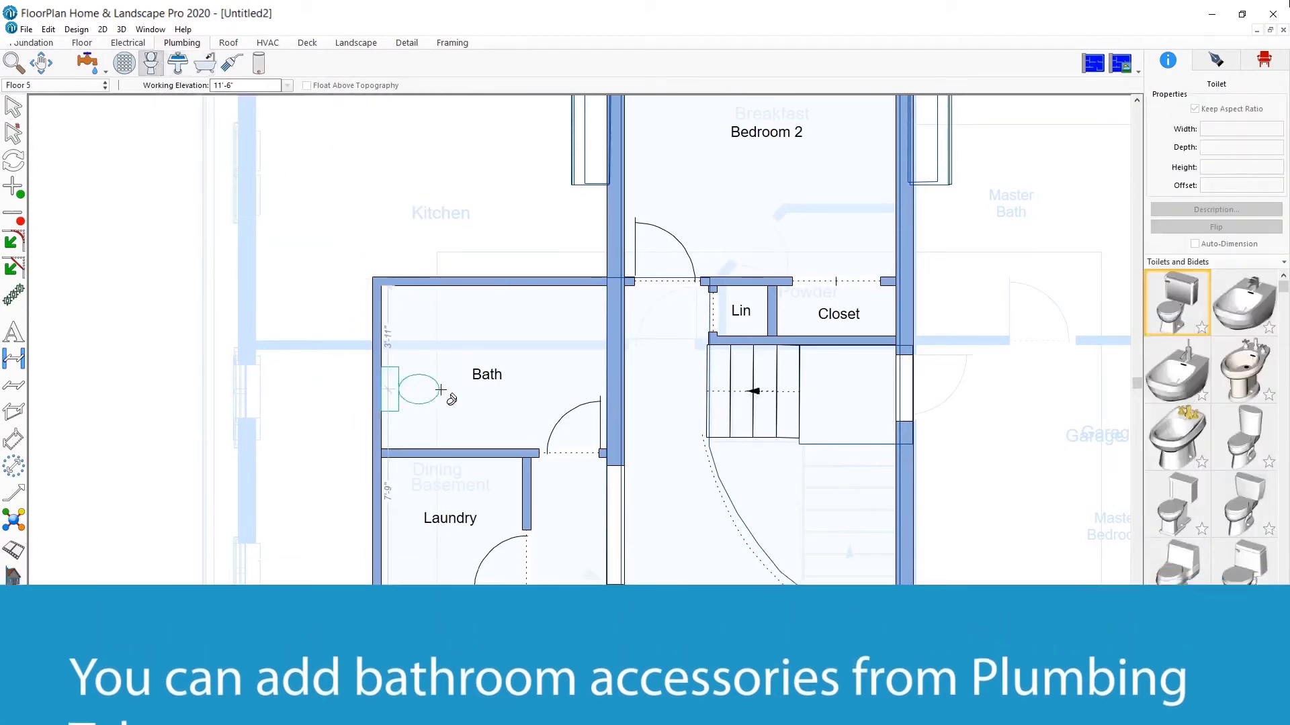
Step: Add a round sink on the Bath's upper wall, 1'-11 1/2" from the left wall, and a 5'-6" by 2'-8" bathtub beside it
click(178, 63)
click(478, 305)
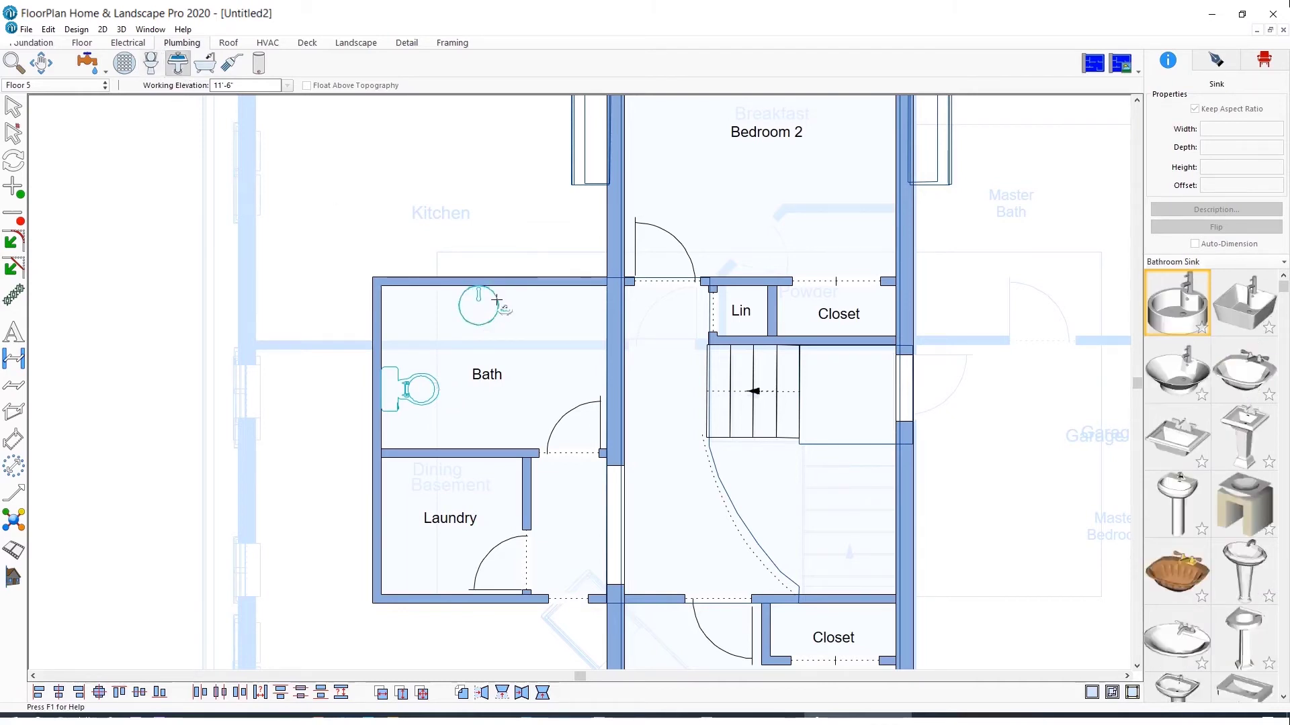
key(Escape)
click(496, 301)
drag(496, 301, 434, 307)
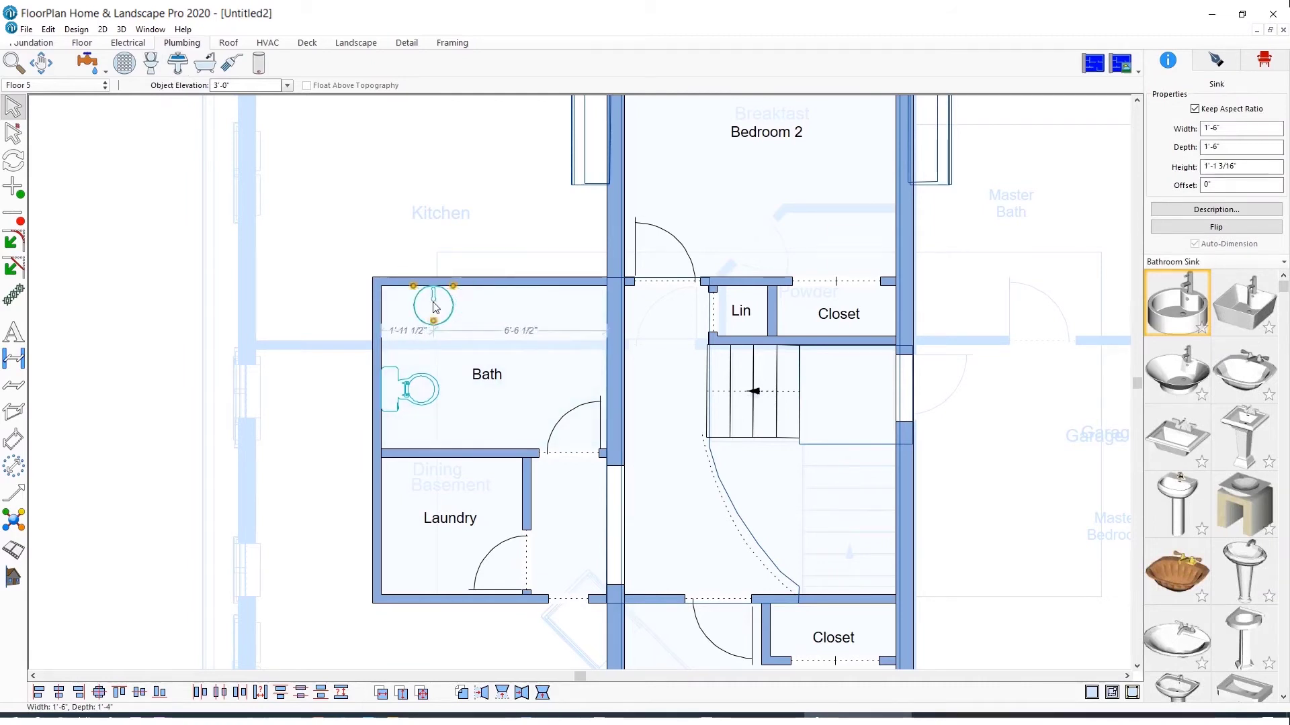
click(205, 62)
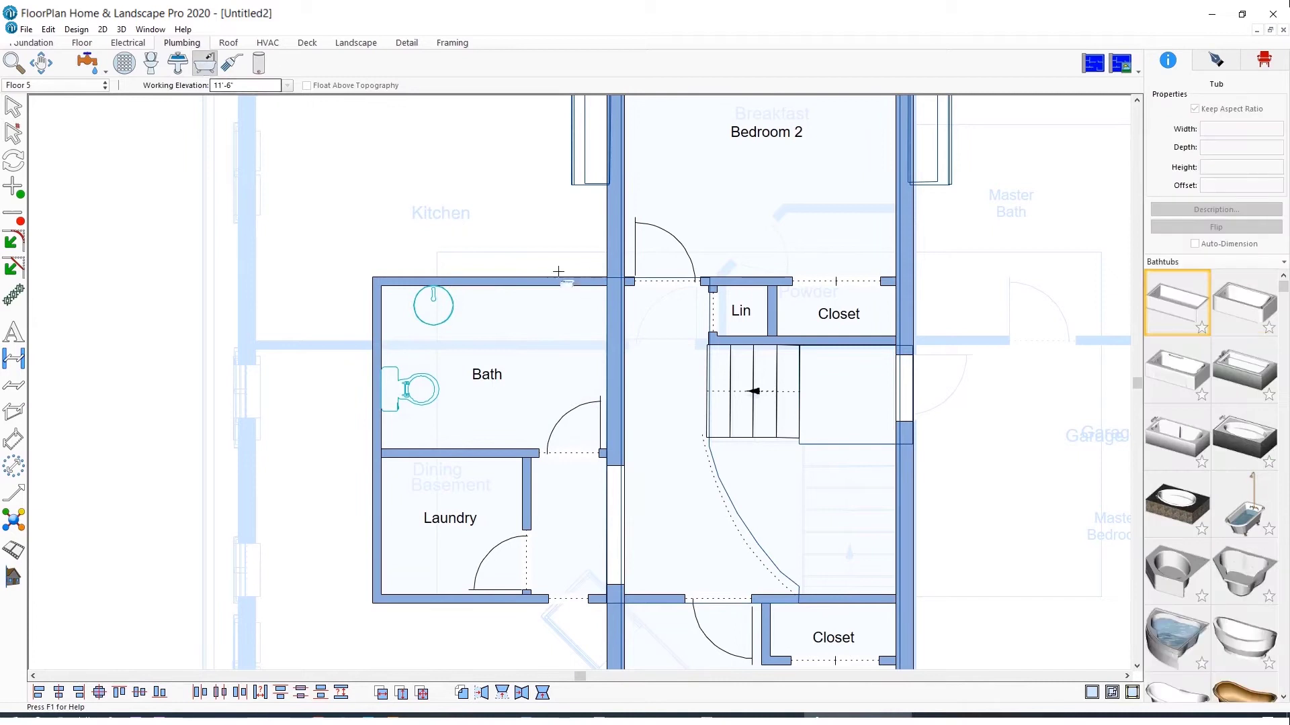
click(548, 329)
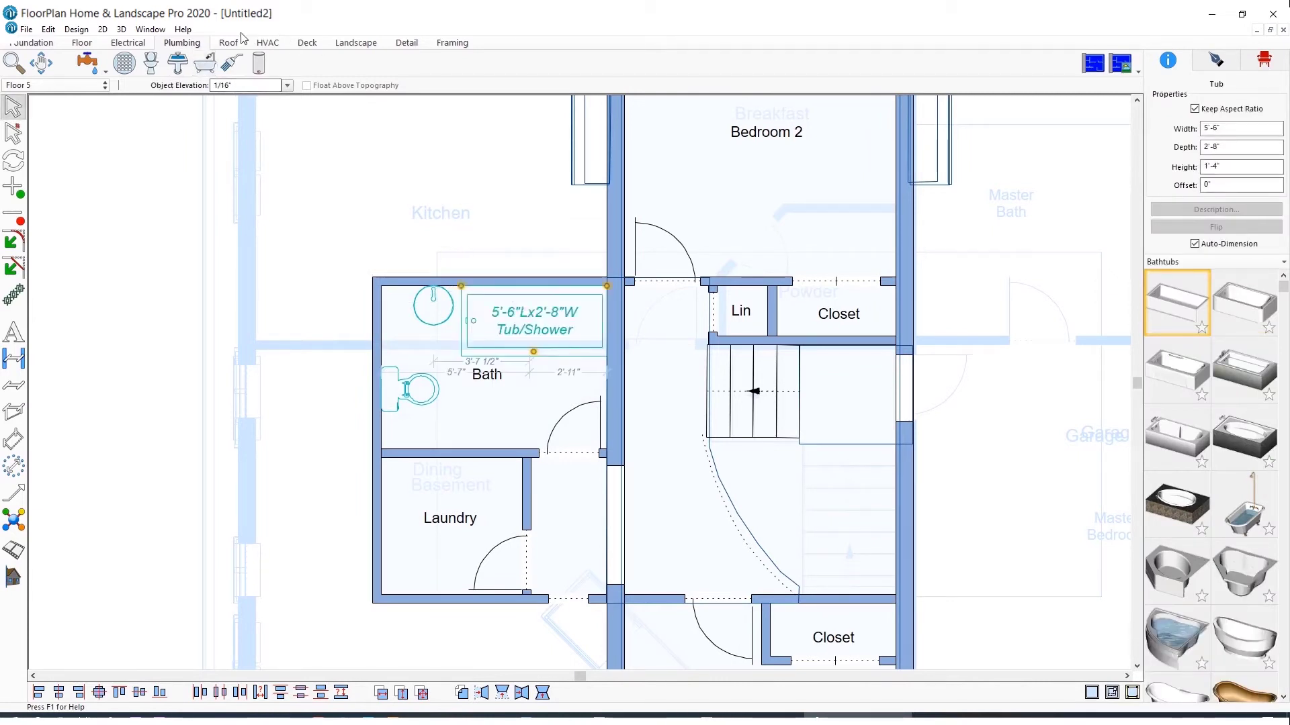
Step: Switch to the roof plan of Floor 5 and draw an 8:12 gable roof over the existing roof outline, corner to corner
click(230, 42)
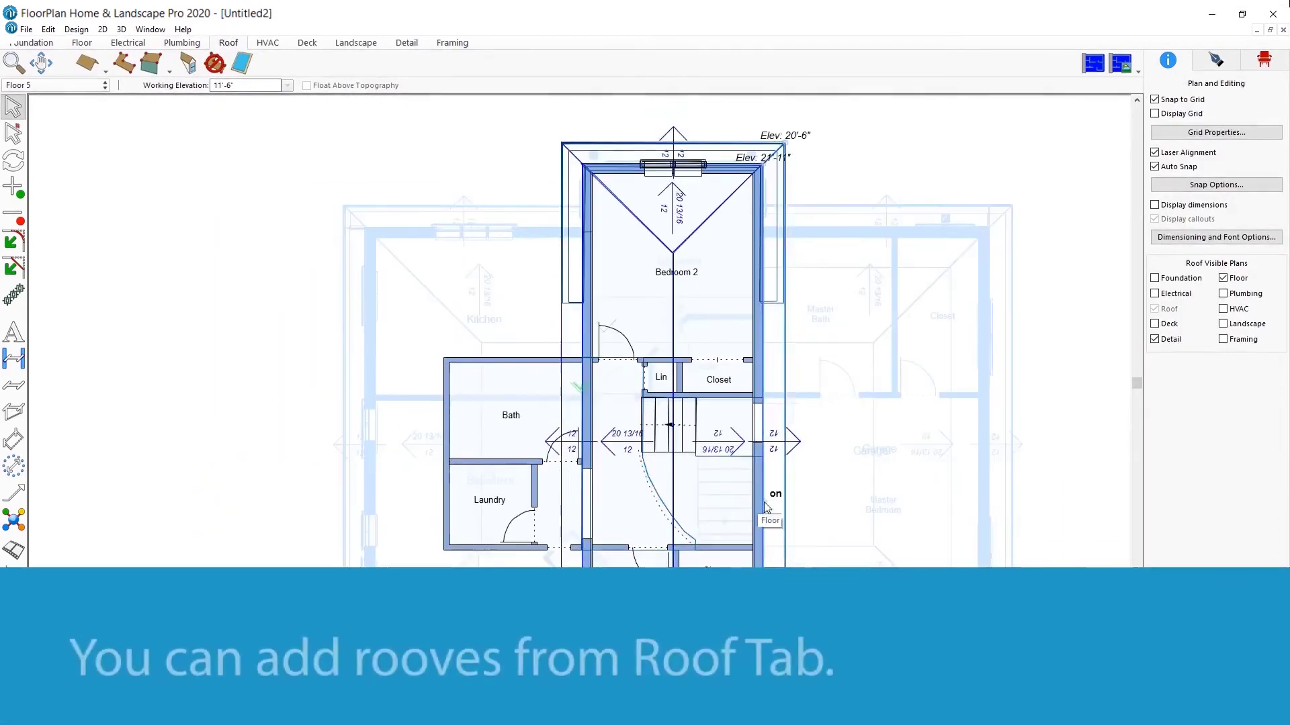
middle_drag(811, 557, 733, 473)
scroll(683, 412, down, 2)
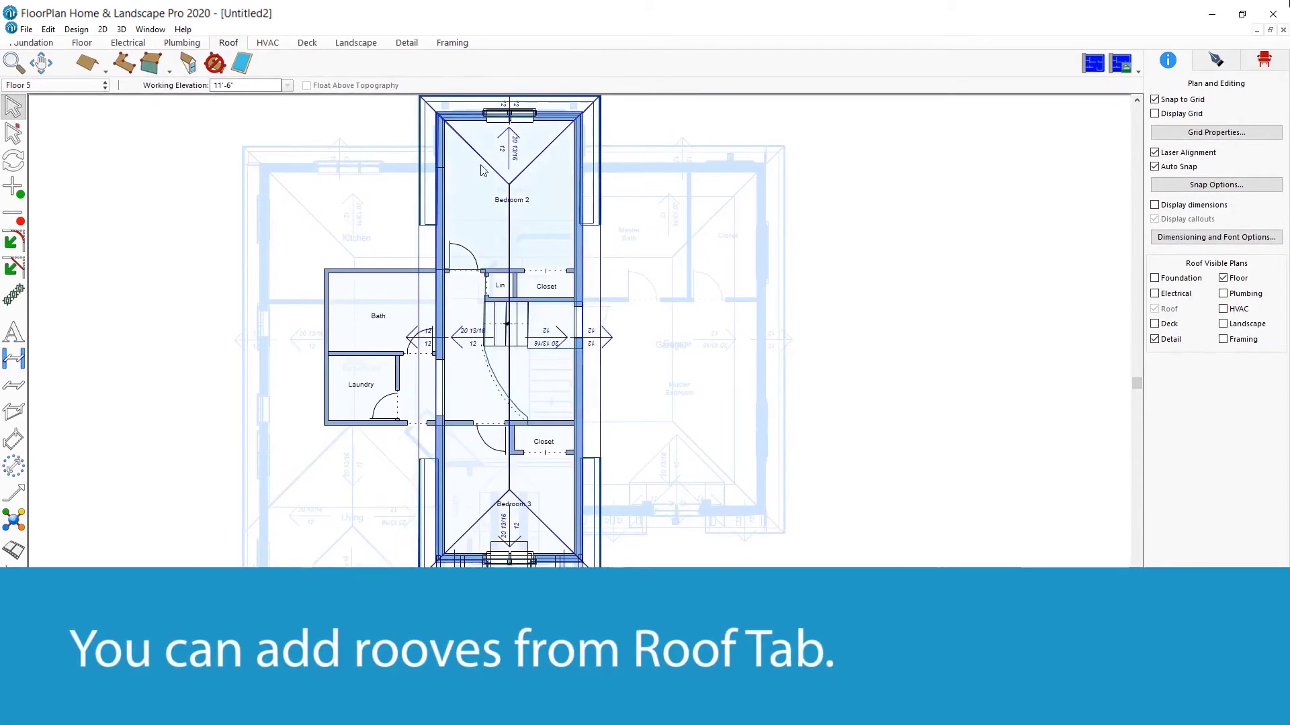
click(86, 65)
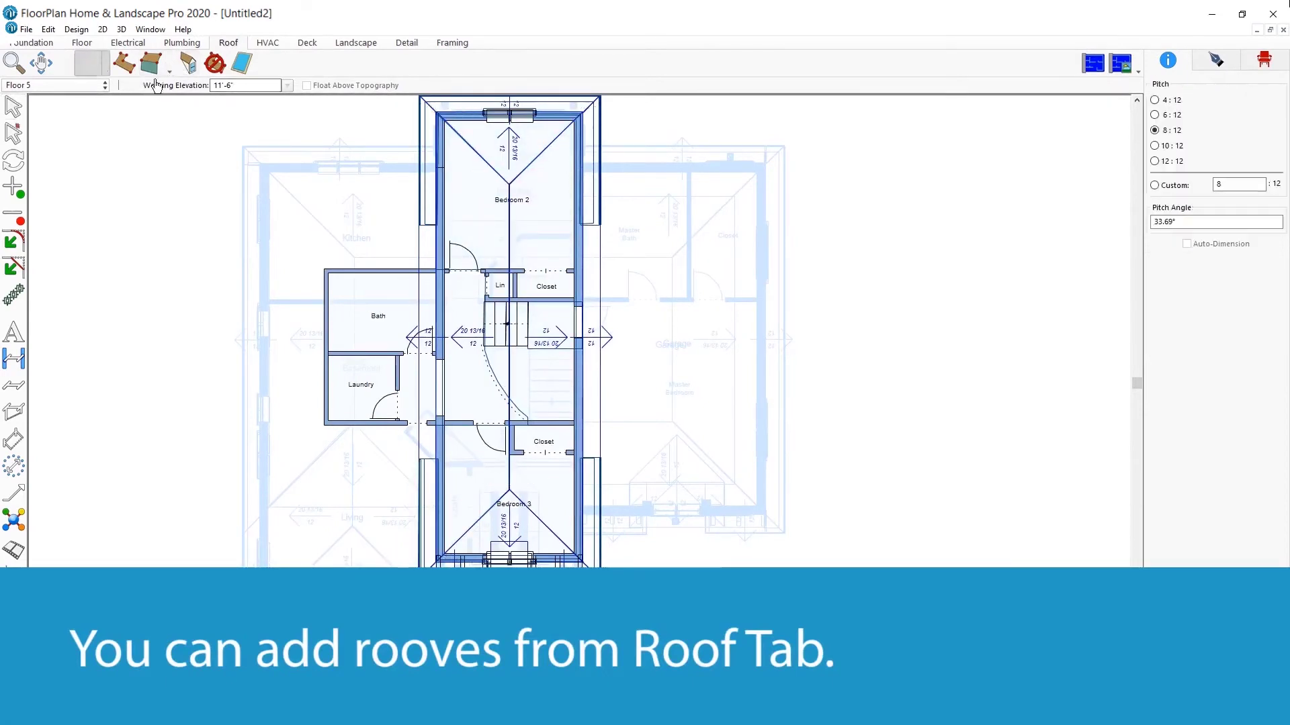
scroll(607, 176, down, 1)
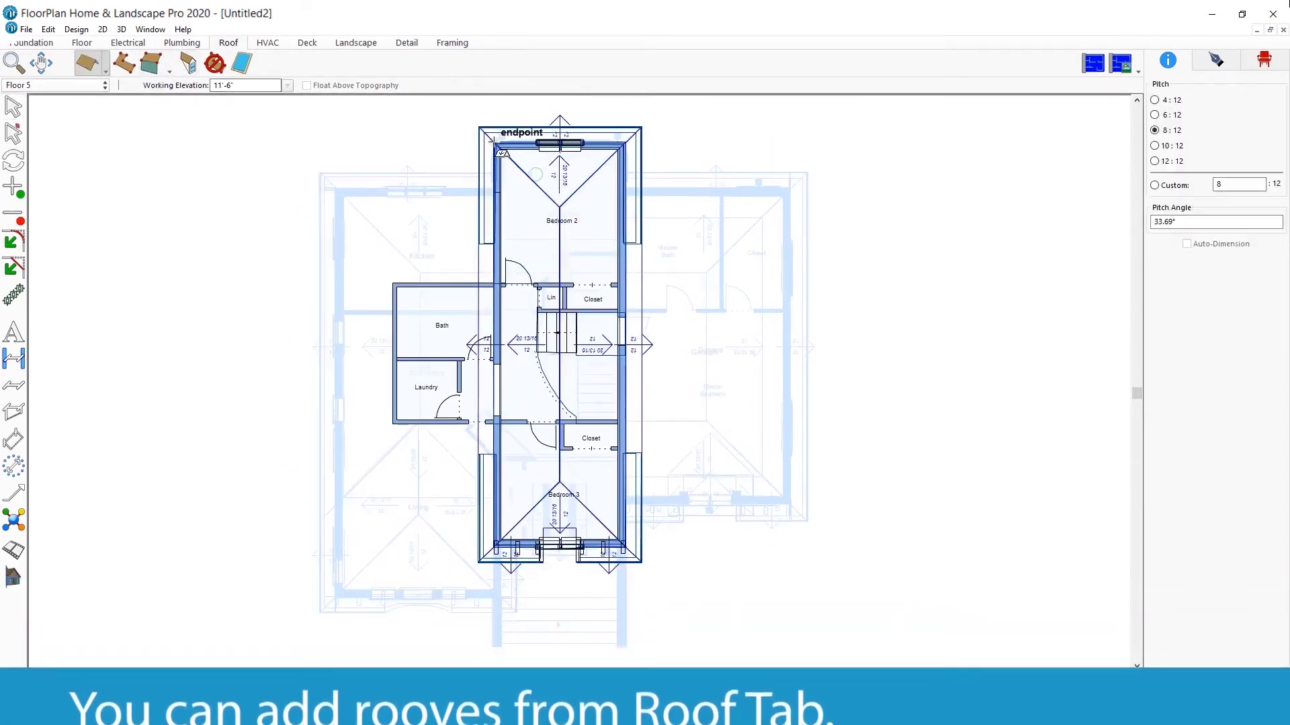
drag(482, 133, 651, 571)
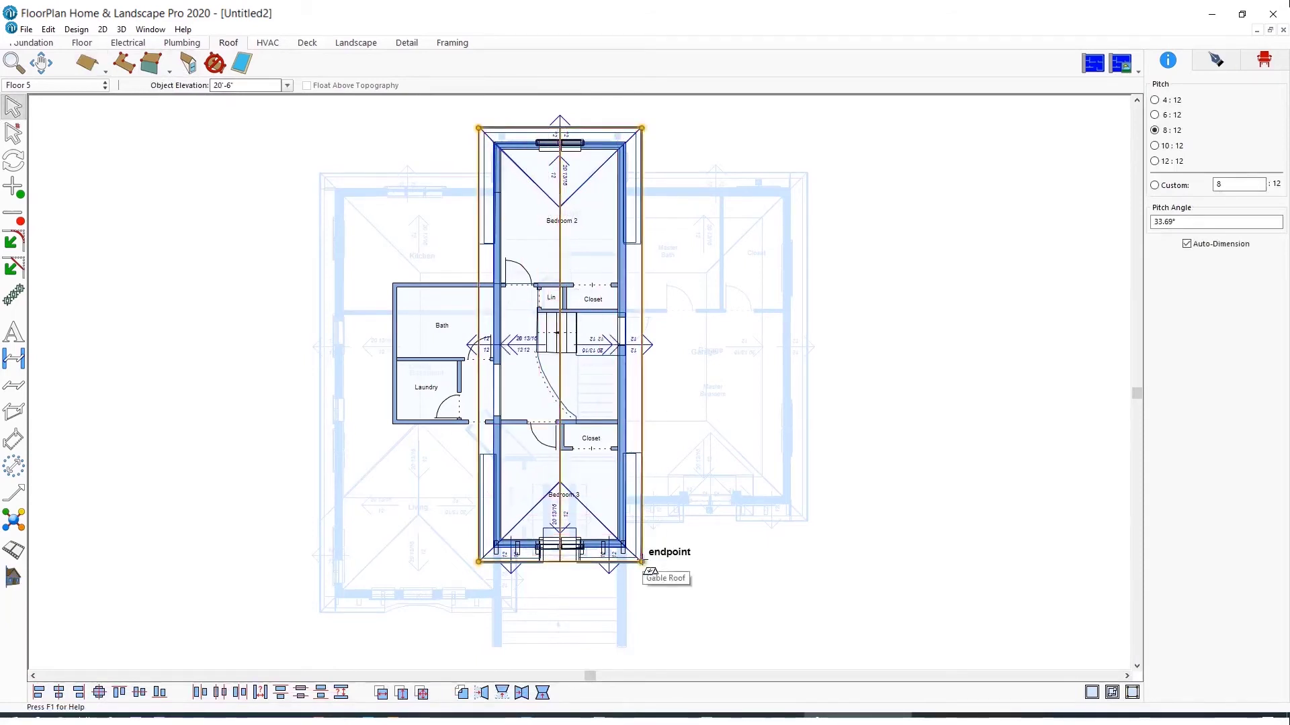
click(249, 62)
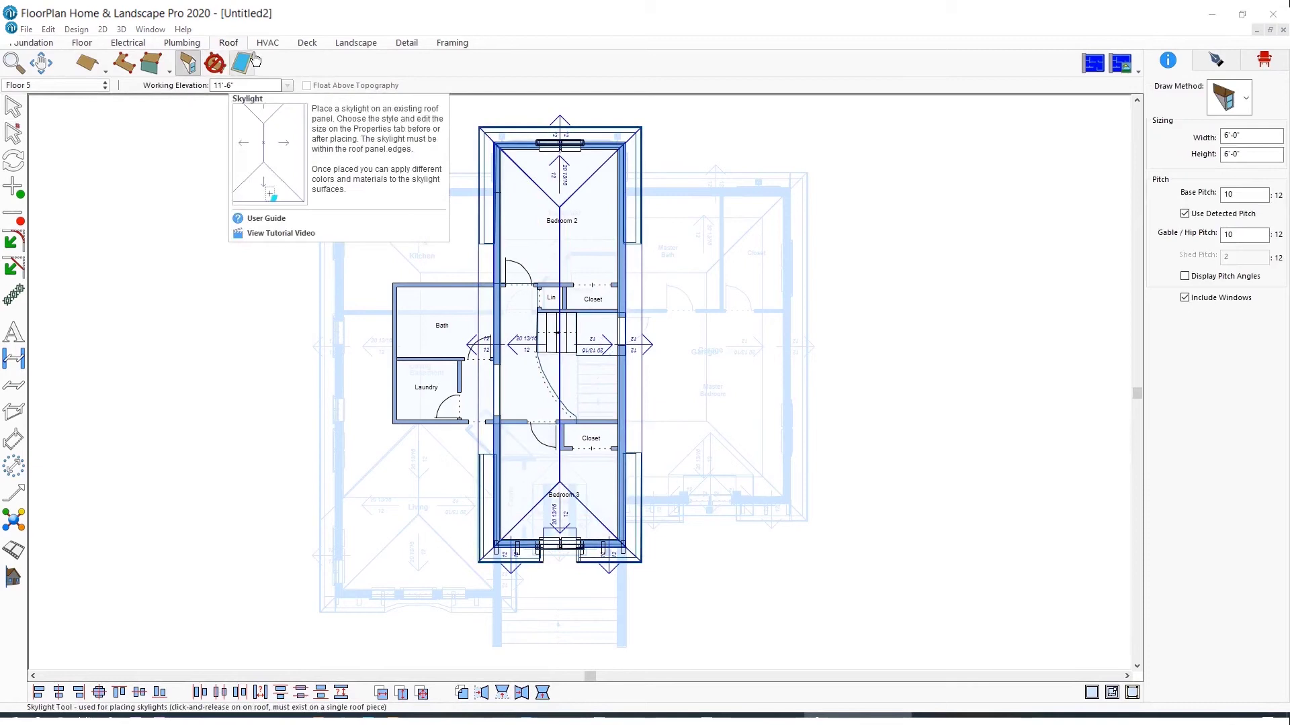
Step: Switch to the HVAC plan and place a short air duct on the Bath's left wall, just above the Laundry
click(268, 43)
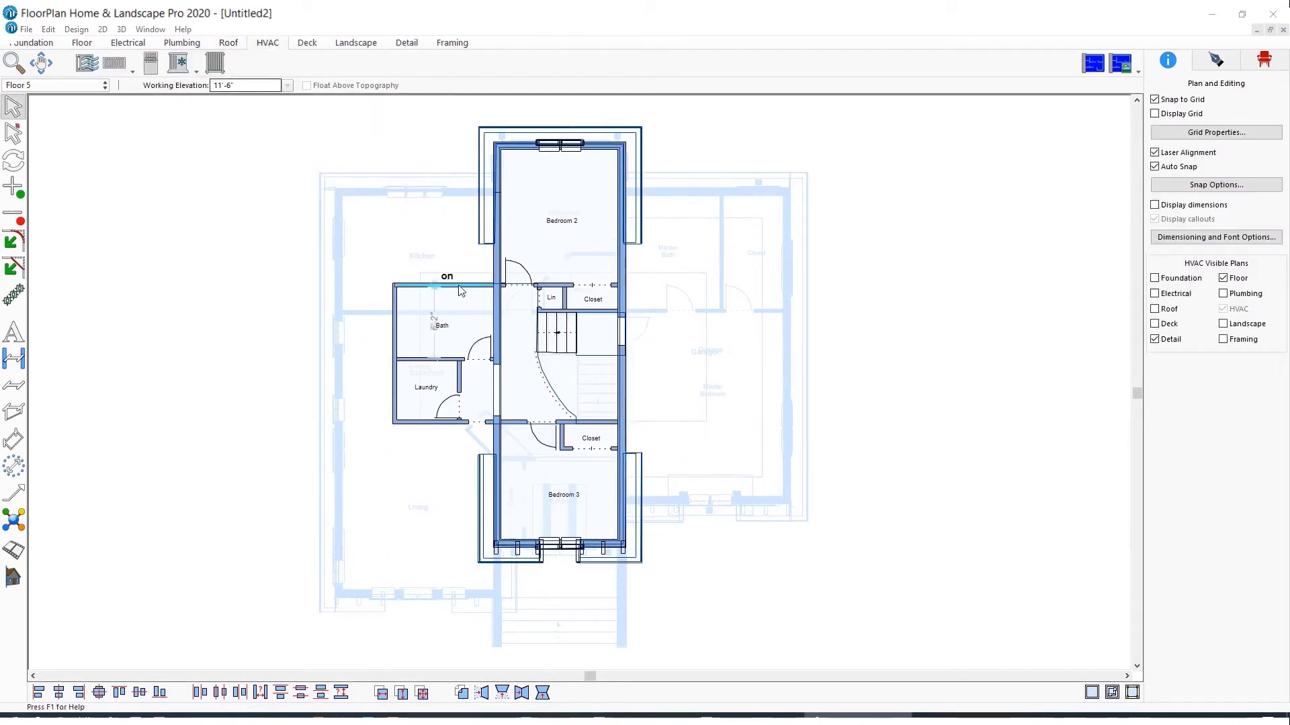
scroll(430, 282, up, 3)
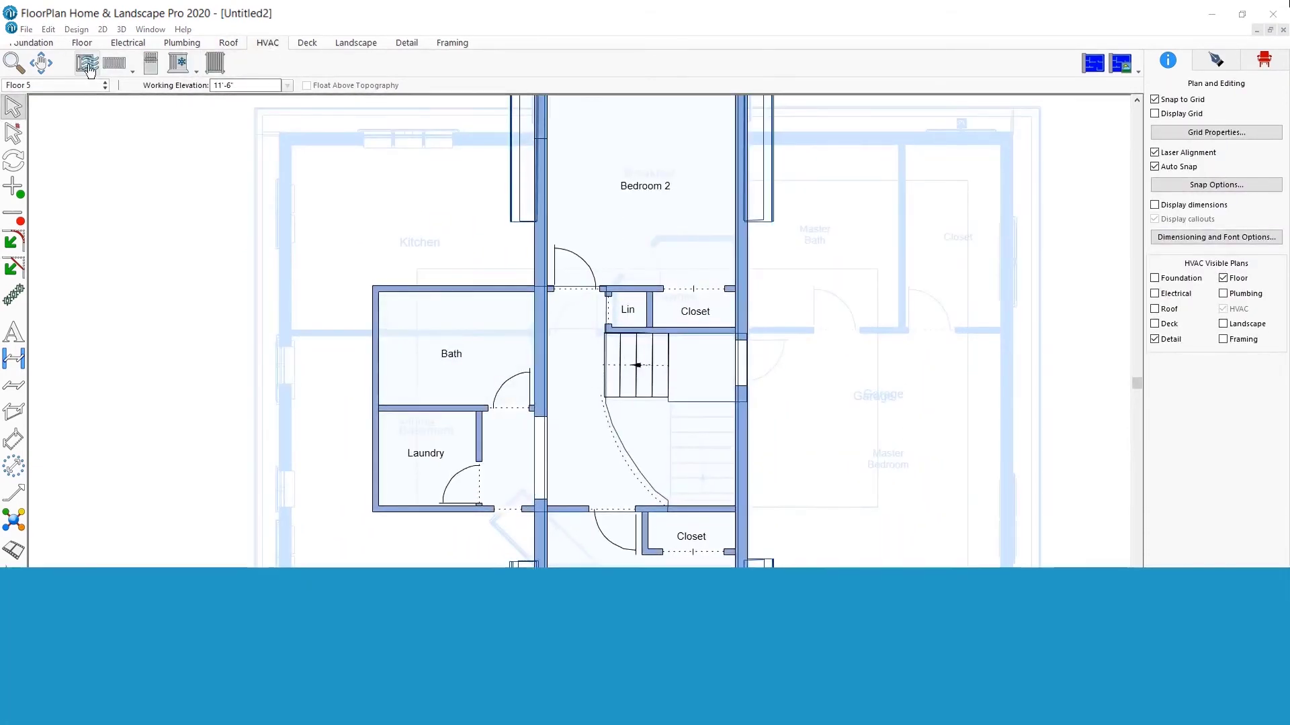
click(87, 63)
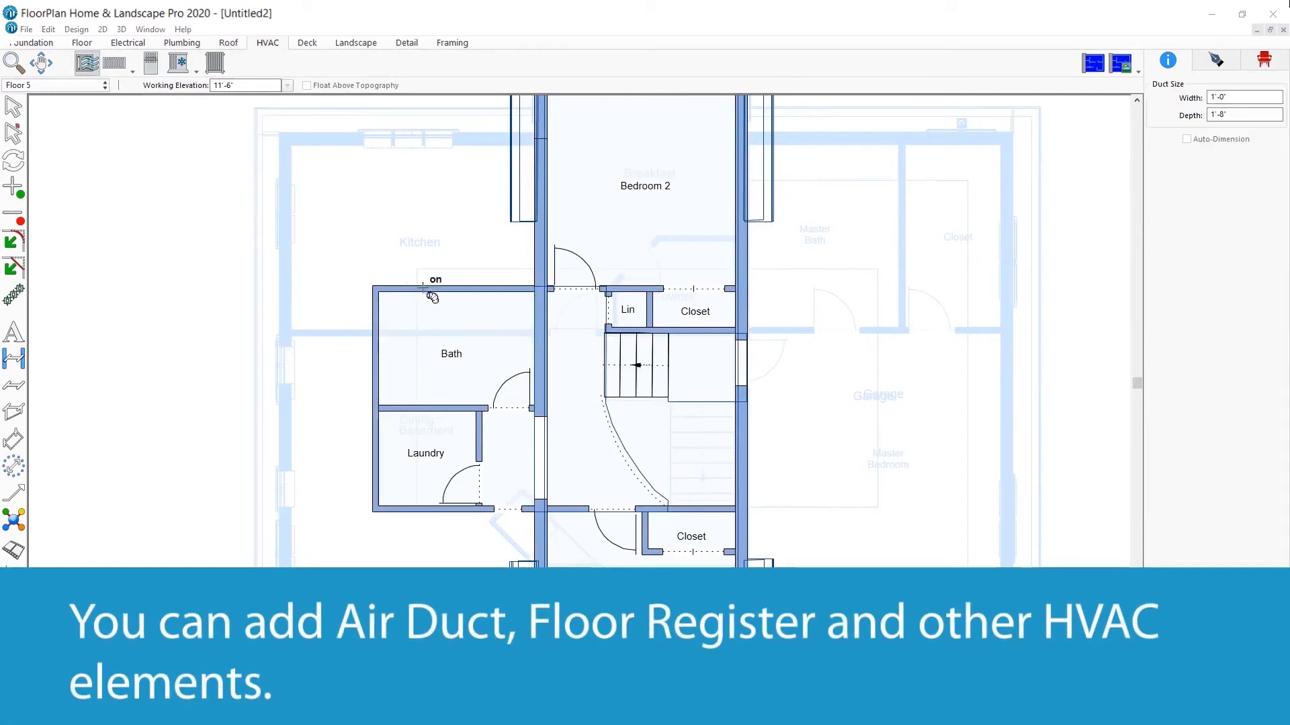
drag(382, 377, 384, 403)
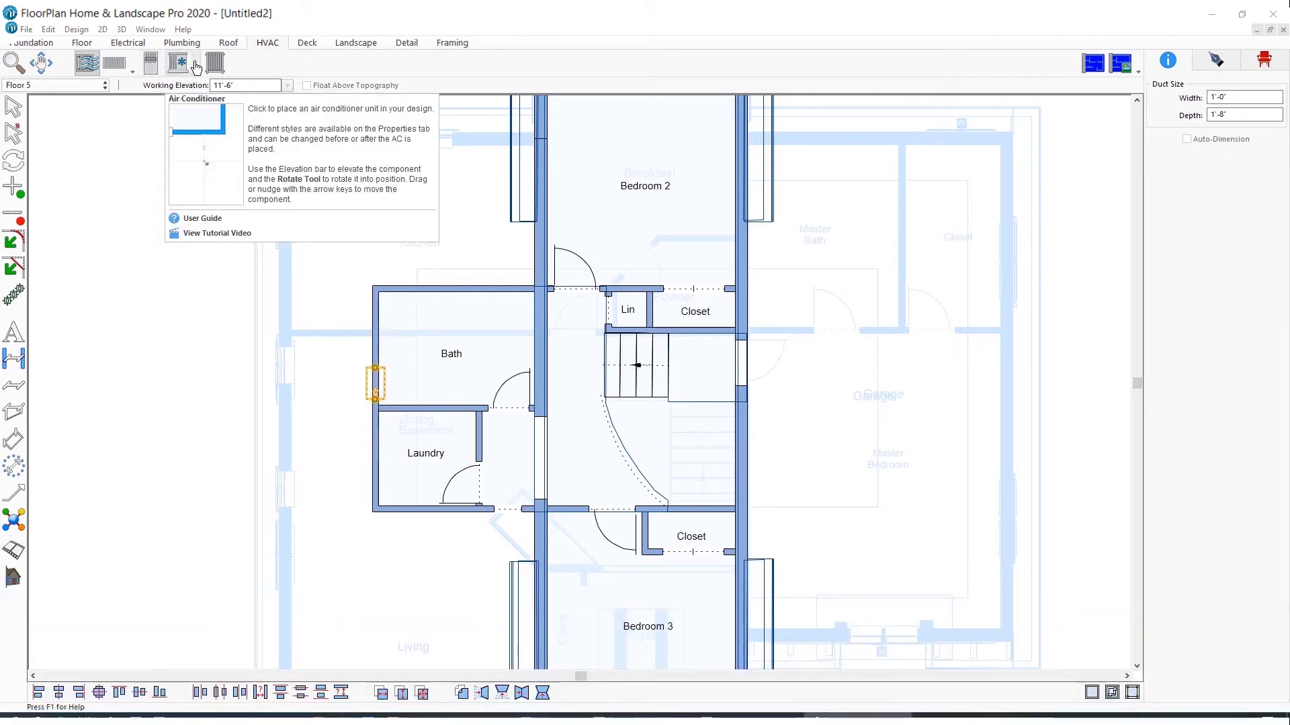
Step: Switch to the deck plan and make Floor 3 the working floor
click(306, 42)
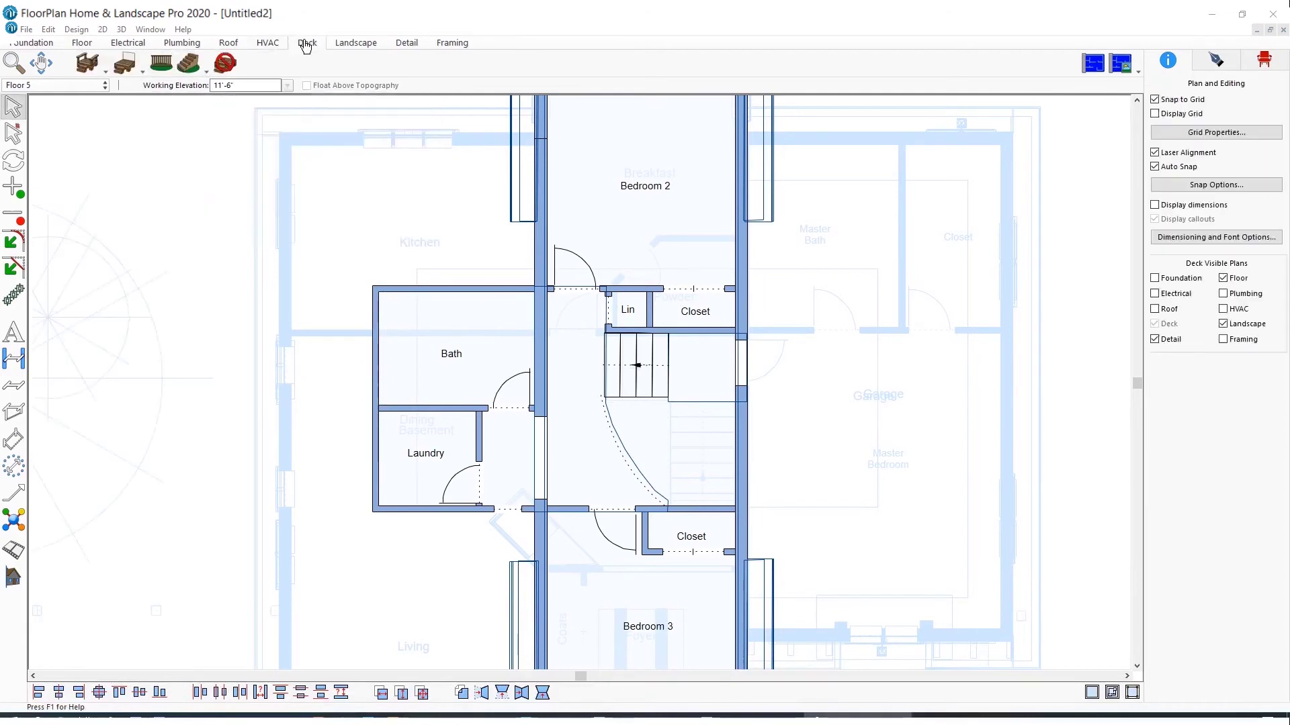
scroll(354, 247, down, 1)
middle_drag(822, 458, 597, 219)
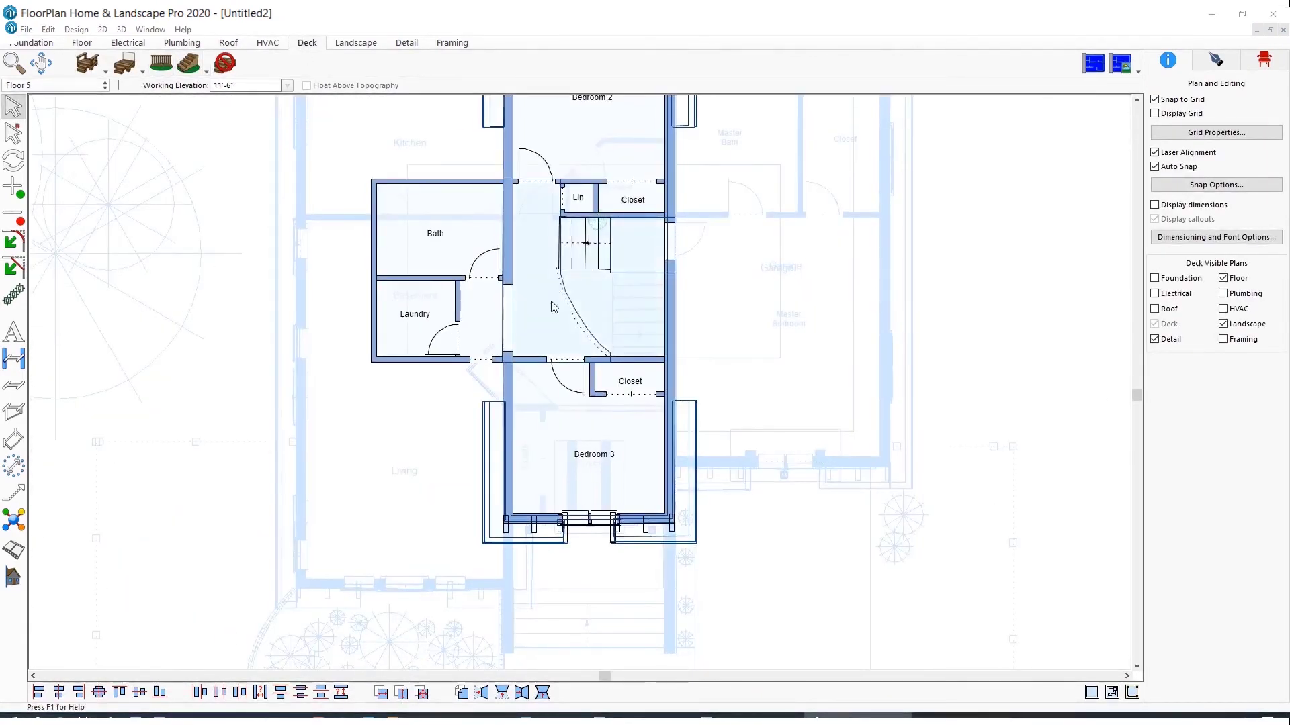
scroll(554, 325, down, 1)
click(54, 84)
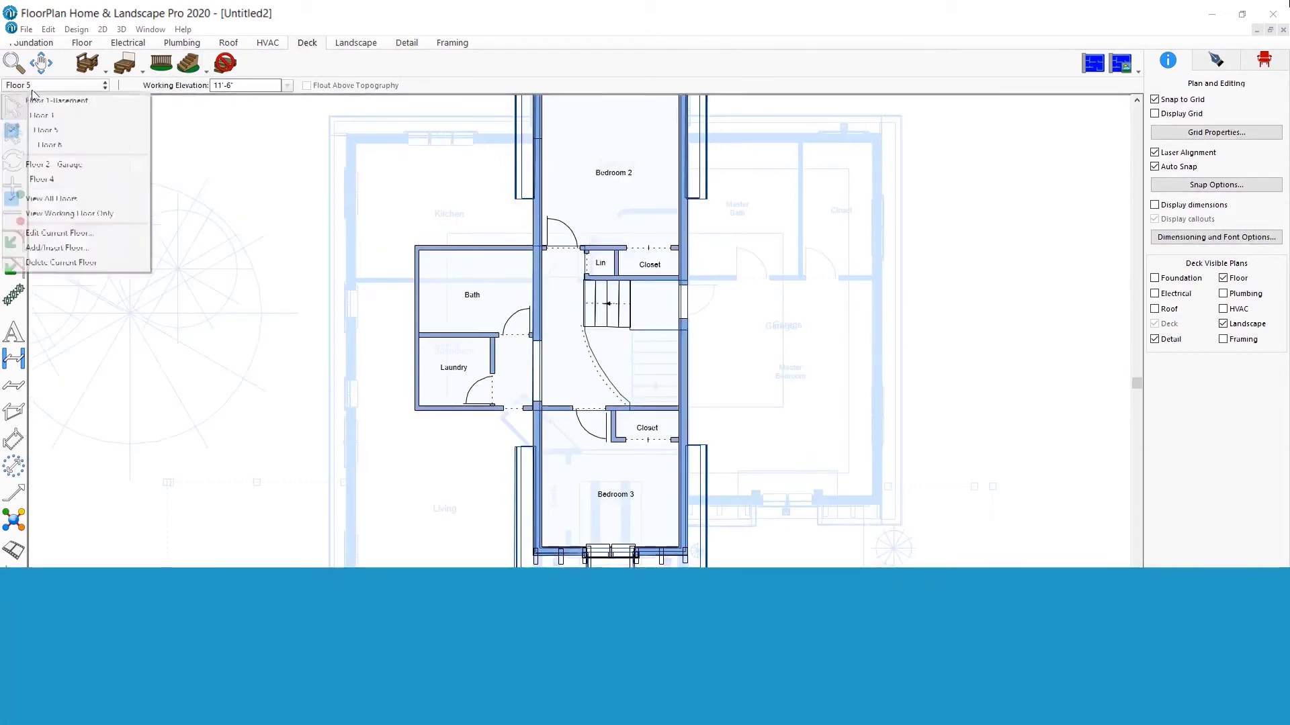
click(37, 119)
scroll(451, 348, down, 2)
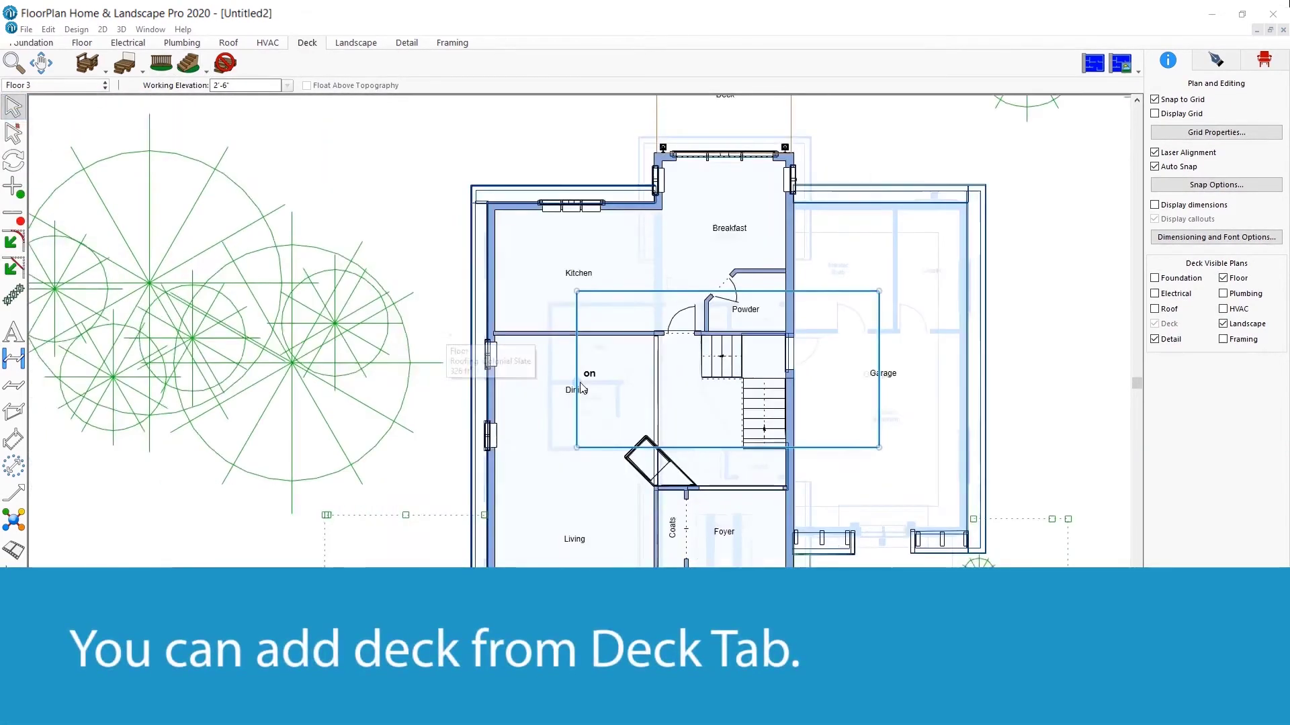
middle_drag(634, 413, 456, 362)
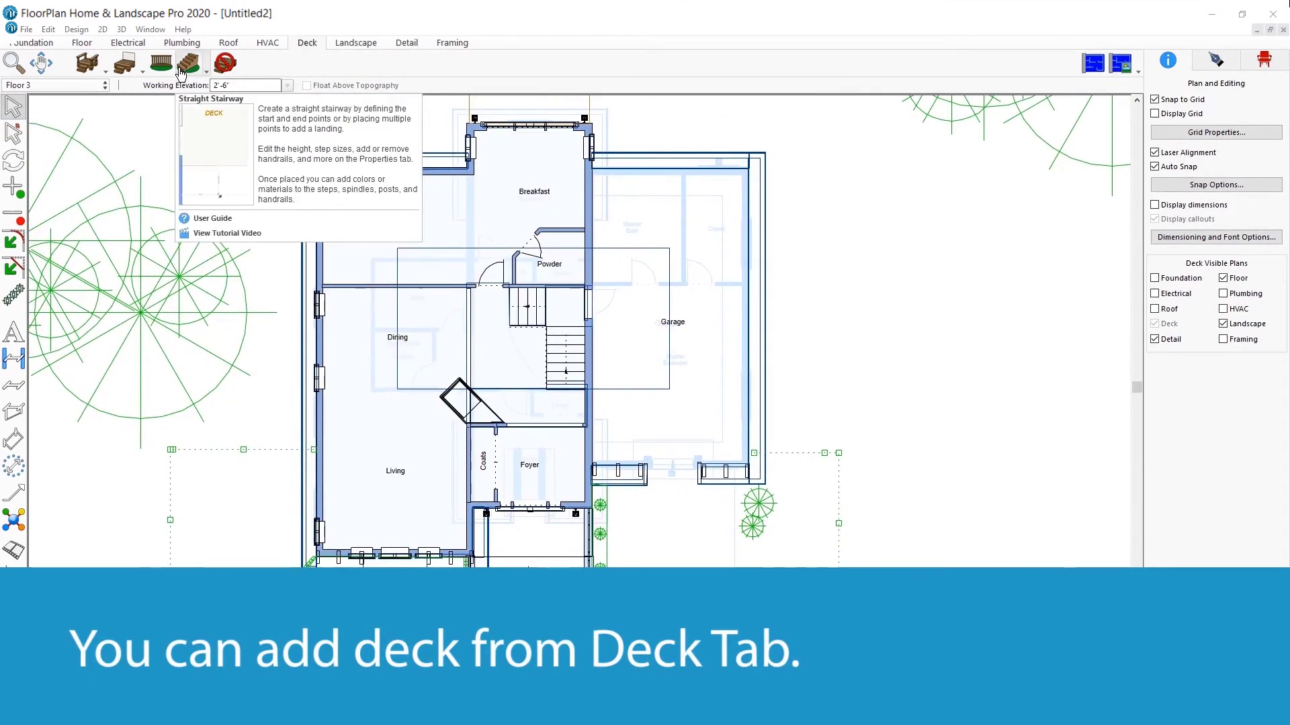
Step: Draw a rectangular deck with a height of 3'-4" against the garage's outer side wall
click(90, 70)
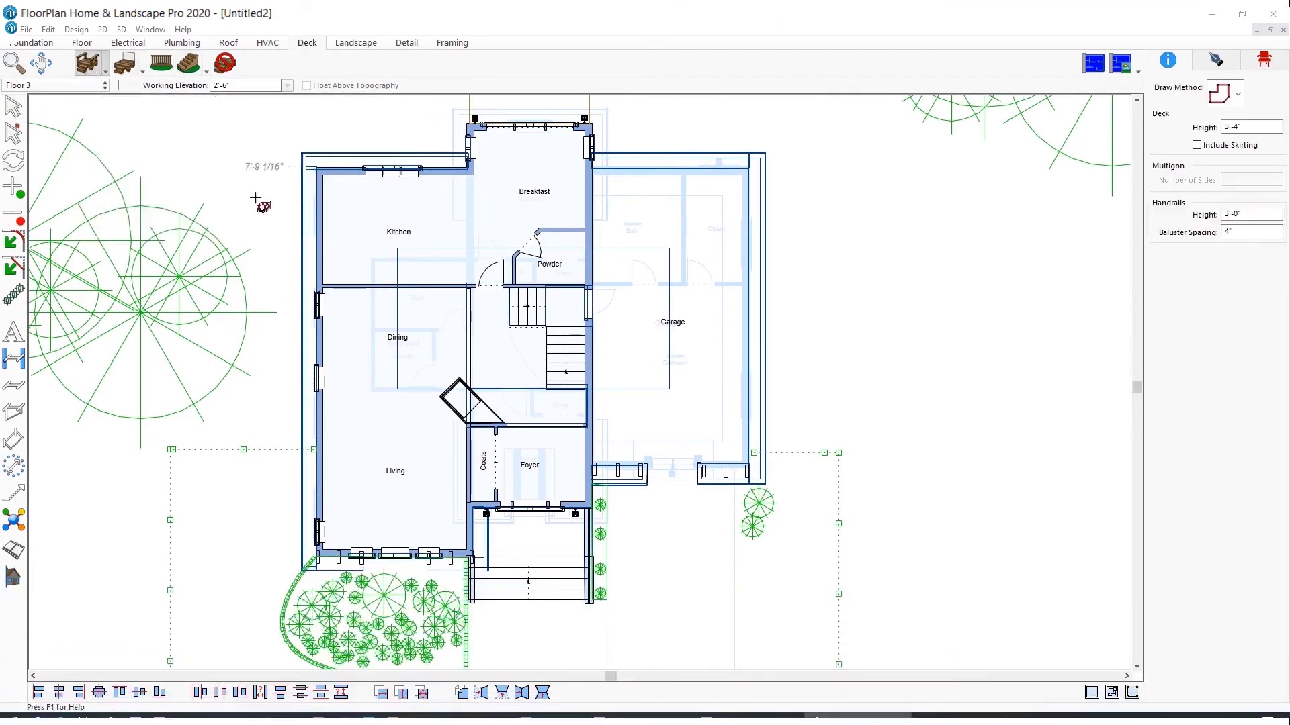
scroll(634, 556, down, 1)
scroll(580, 380, down, 1)
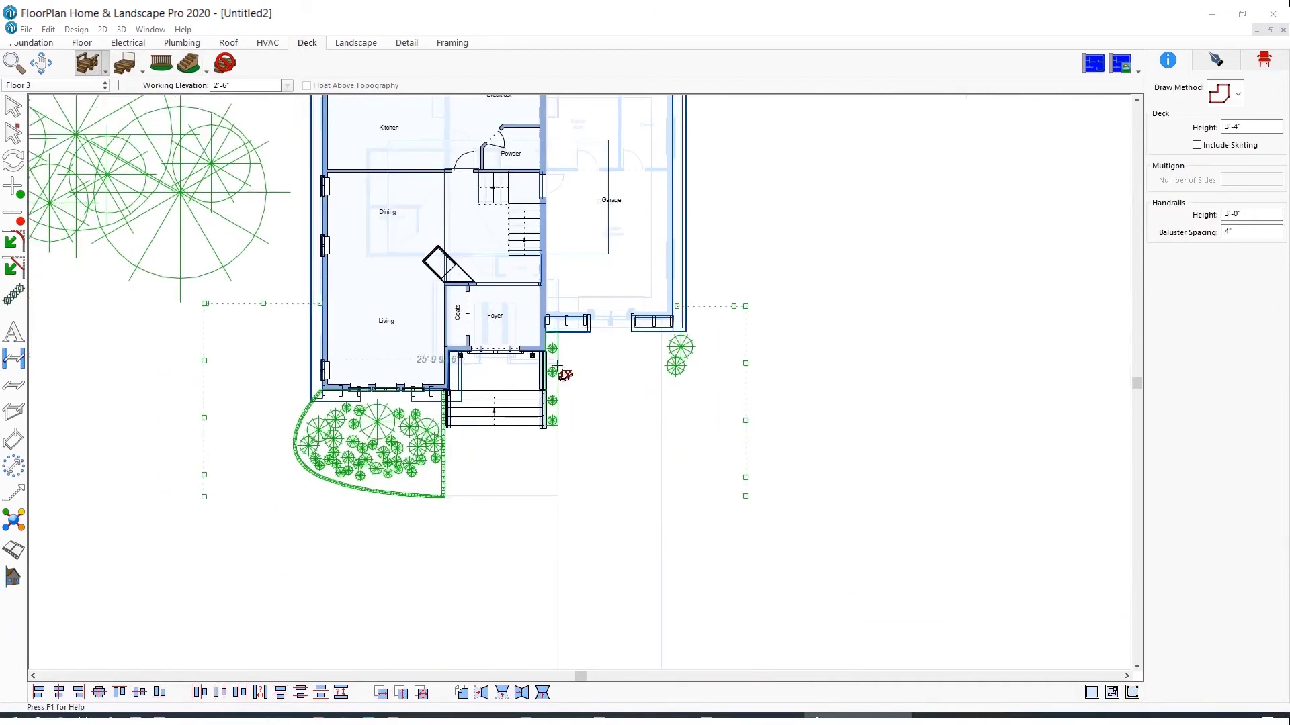
scroll(556, 346, up, 3)
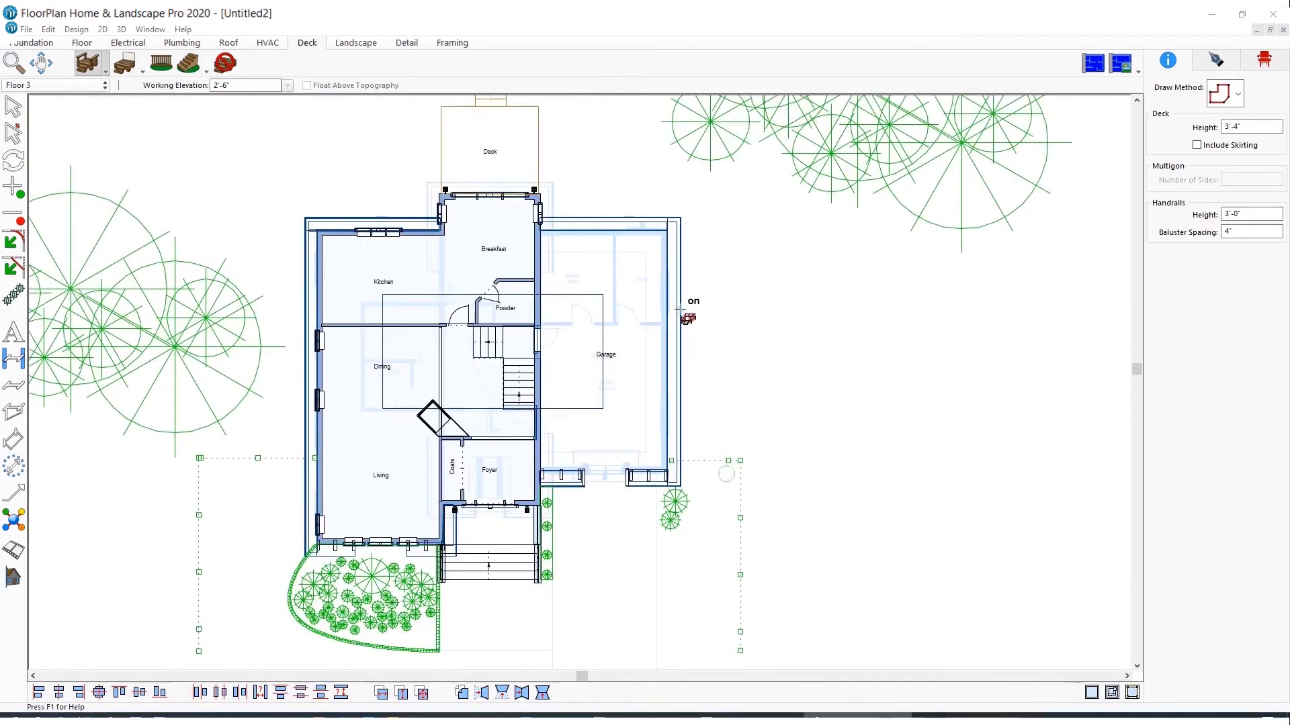
click(680, 310)
click(765, 309)
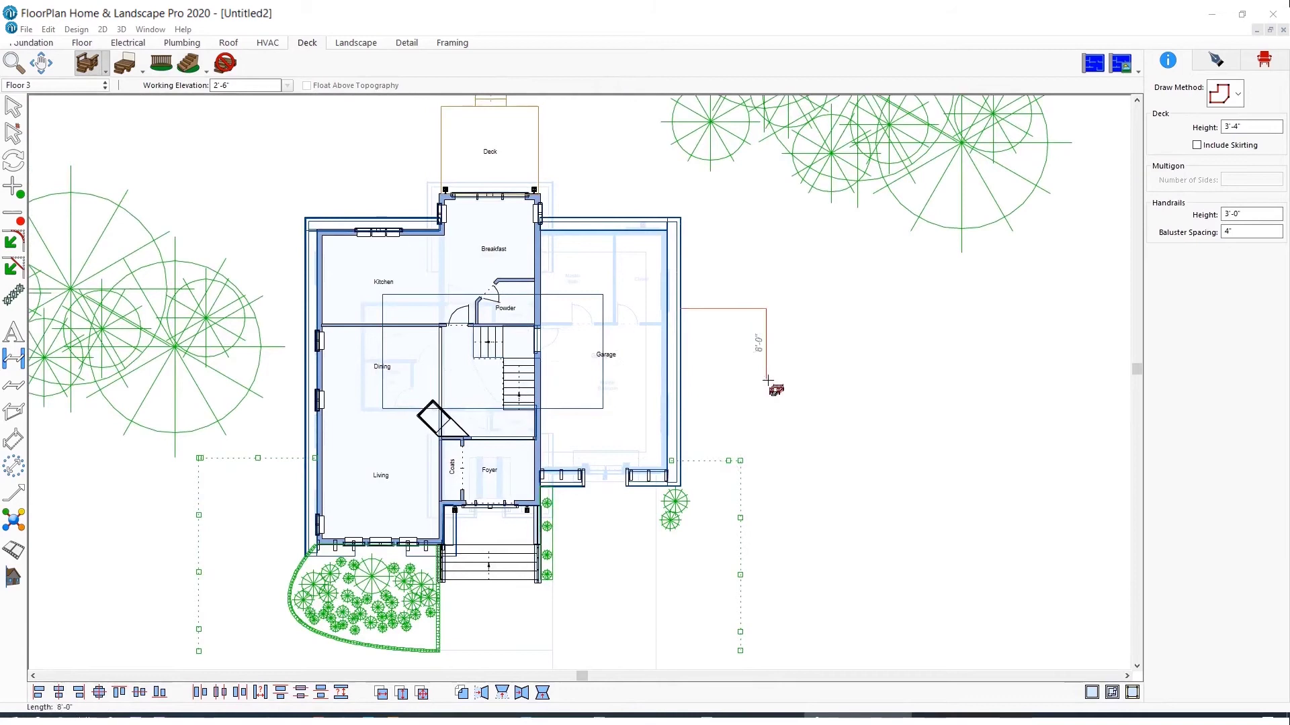
click(767, 417)
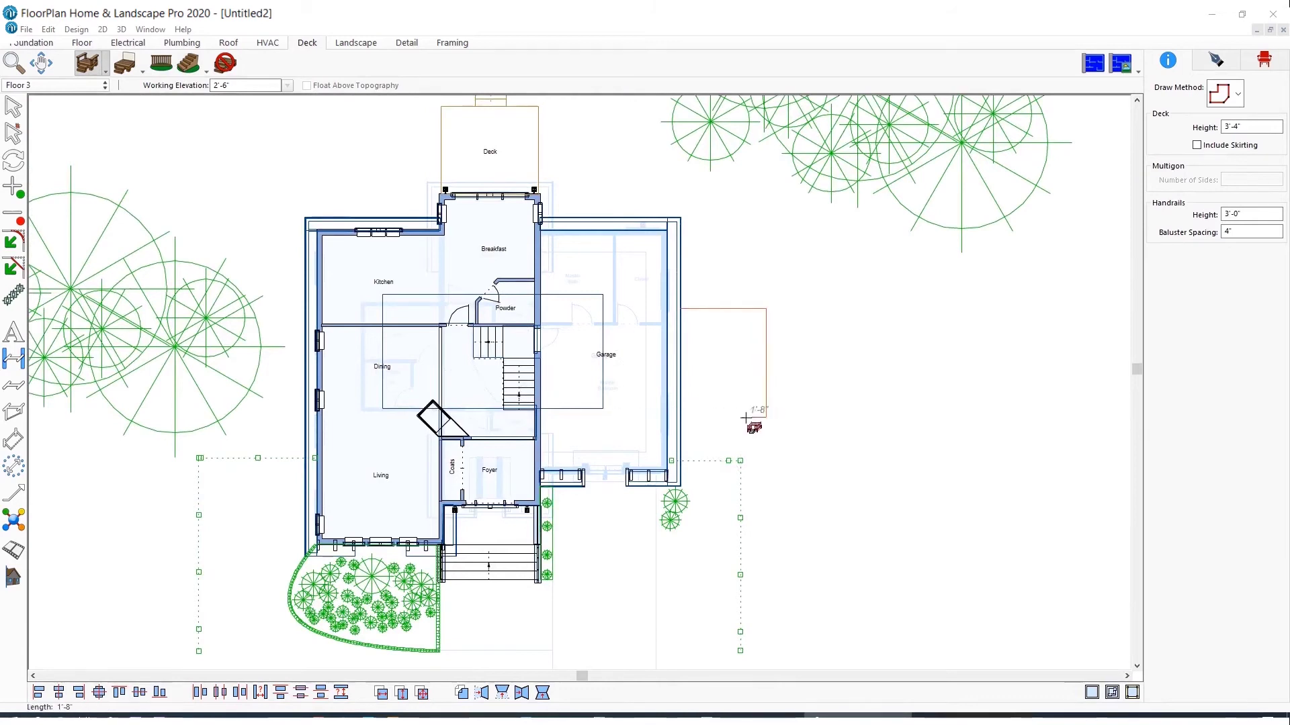
click(680, 417)
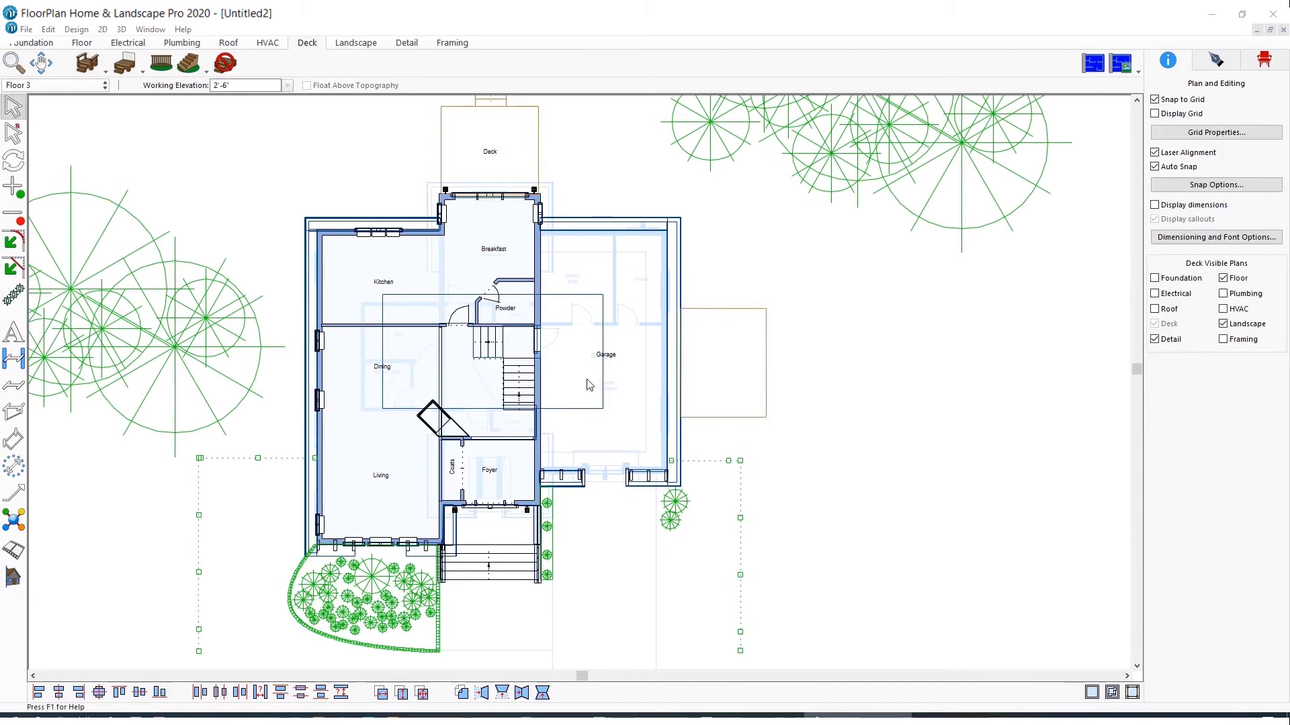
Step: Add a 3'-6" wide L-shaped deck stairway from the new deck's outer edge, turning down the plan for about 4'-10"
click(188, 63)
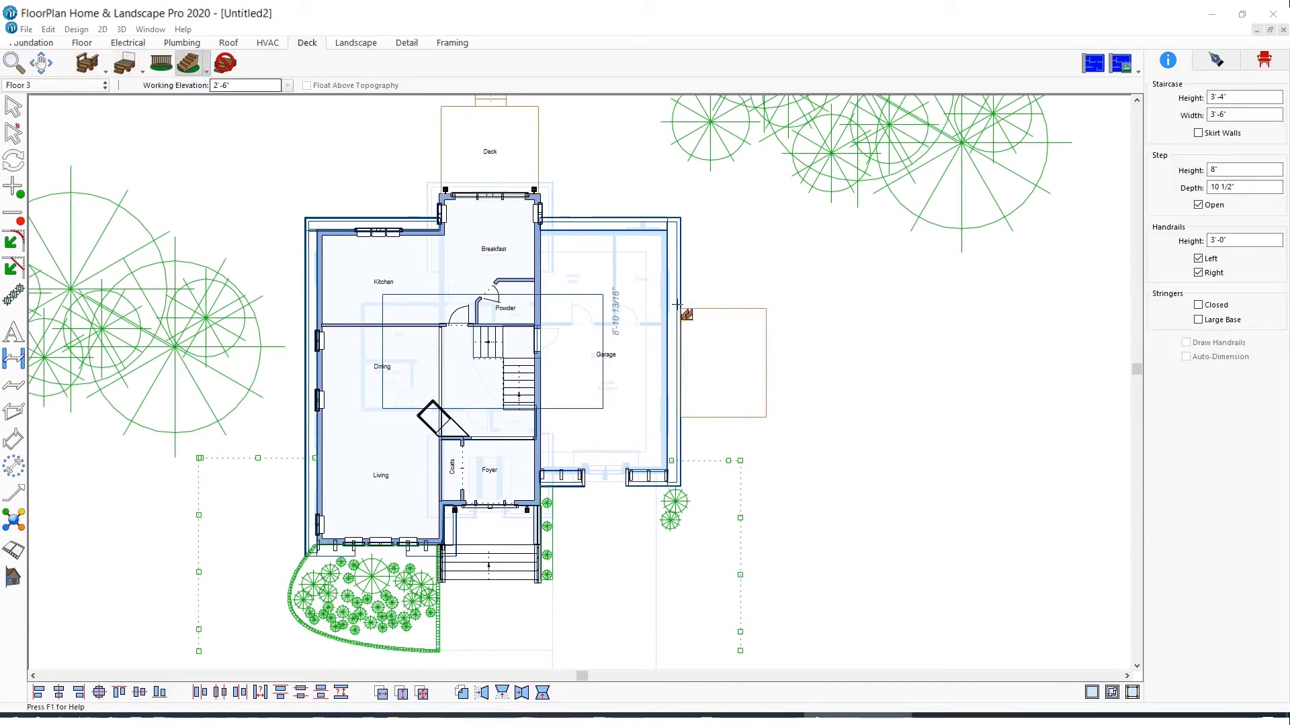
click(767, 340)
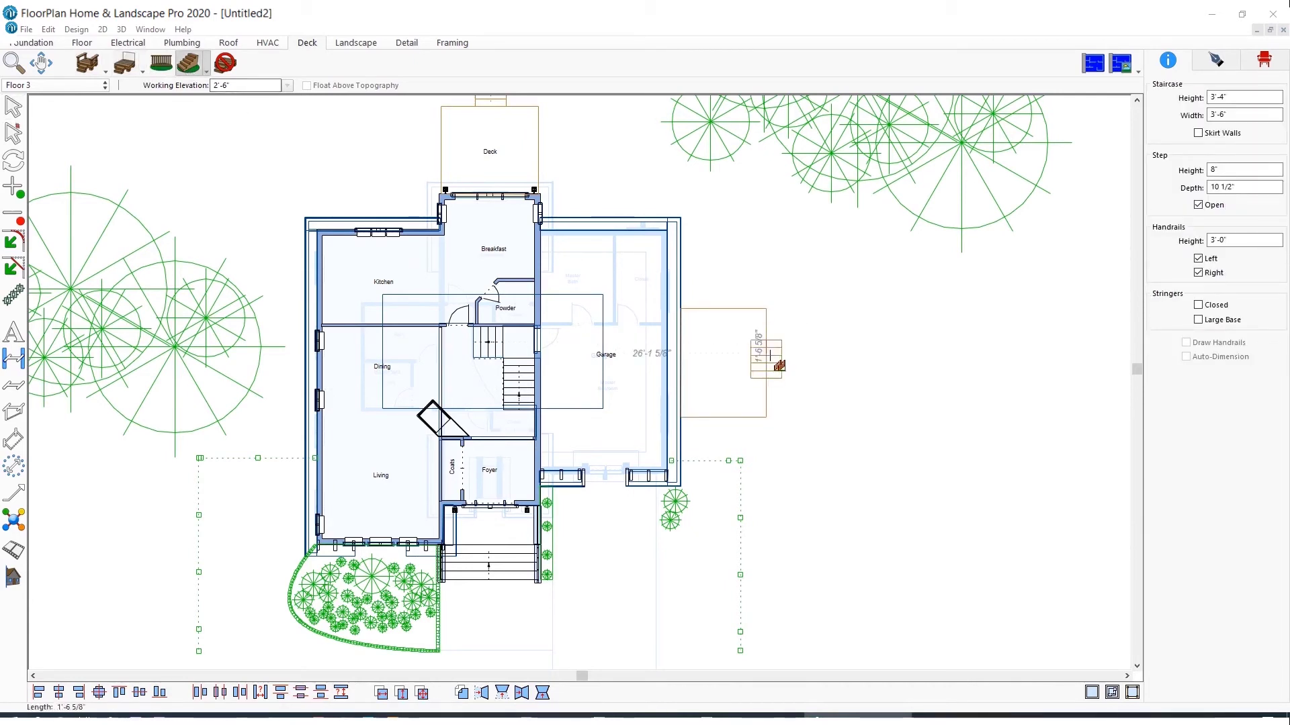
click(806, 344)
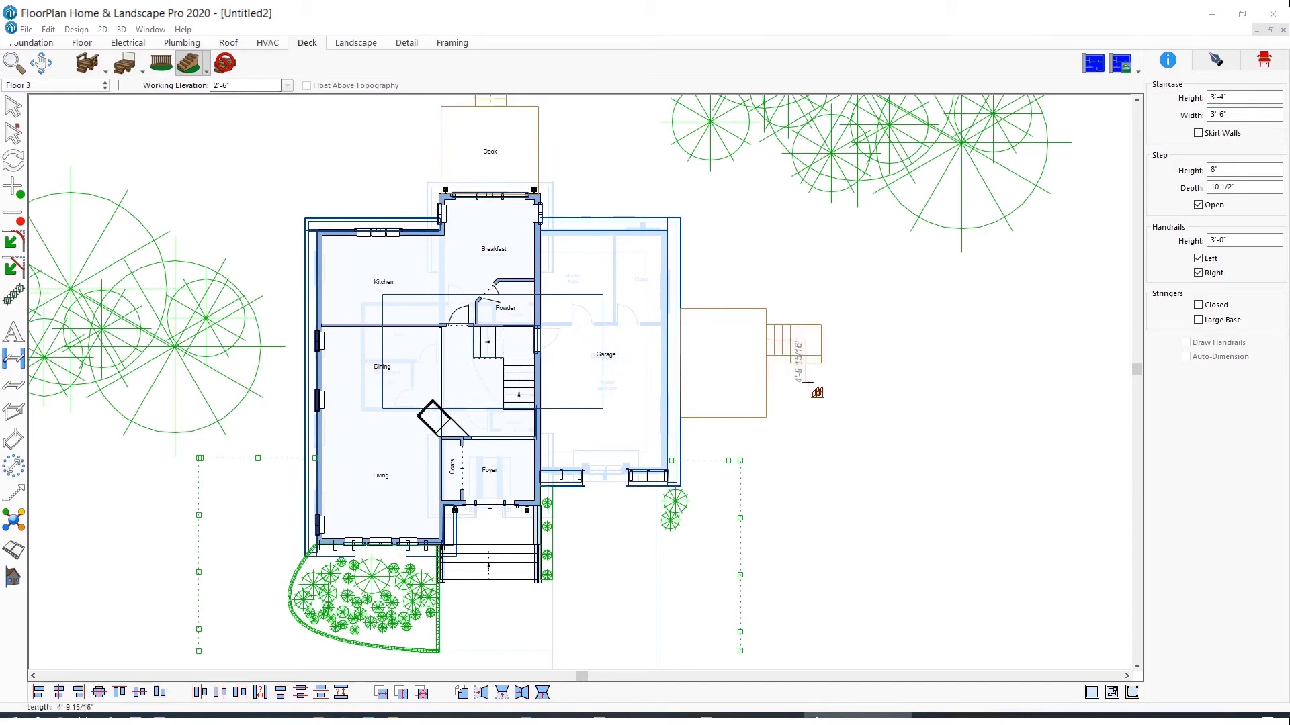
double_click(804, 575)
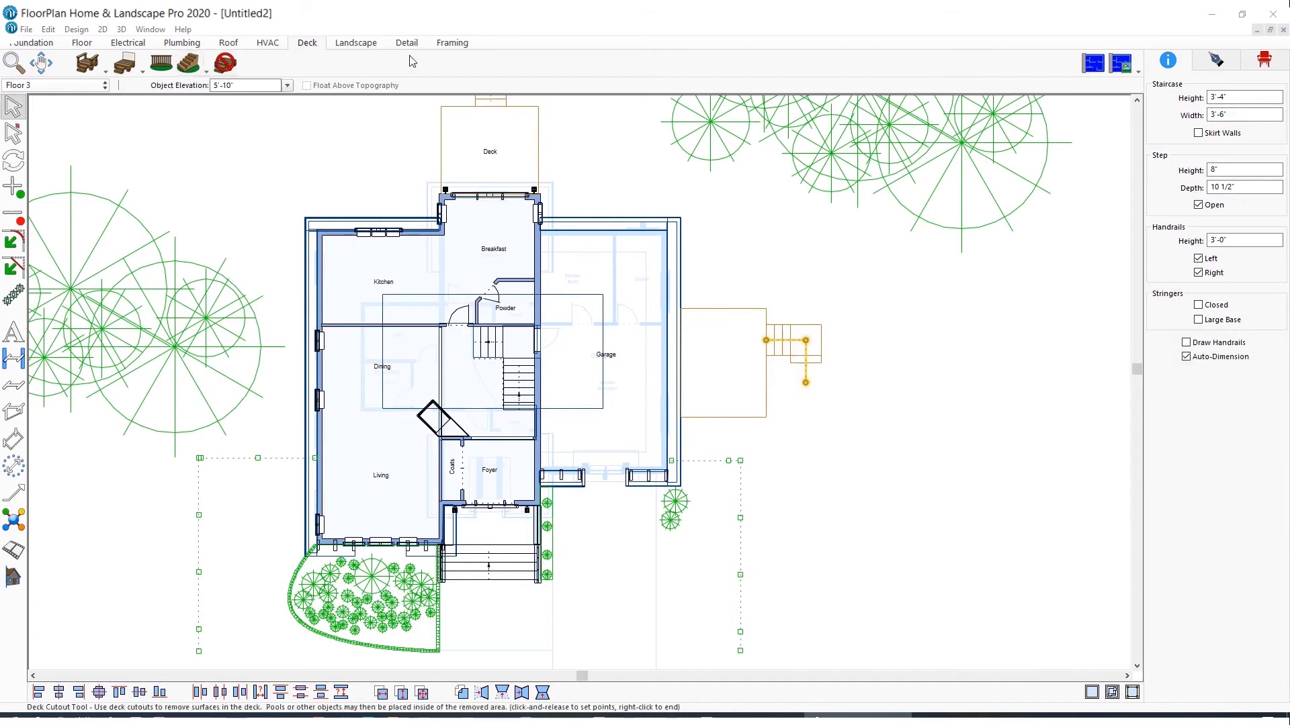
Step: Switch to the landscape plan and run a Custom style fence around the three open sides of the new deck
click(357, 43)
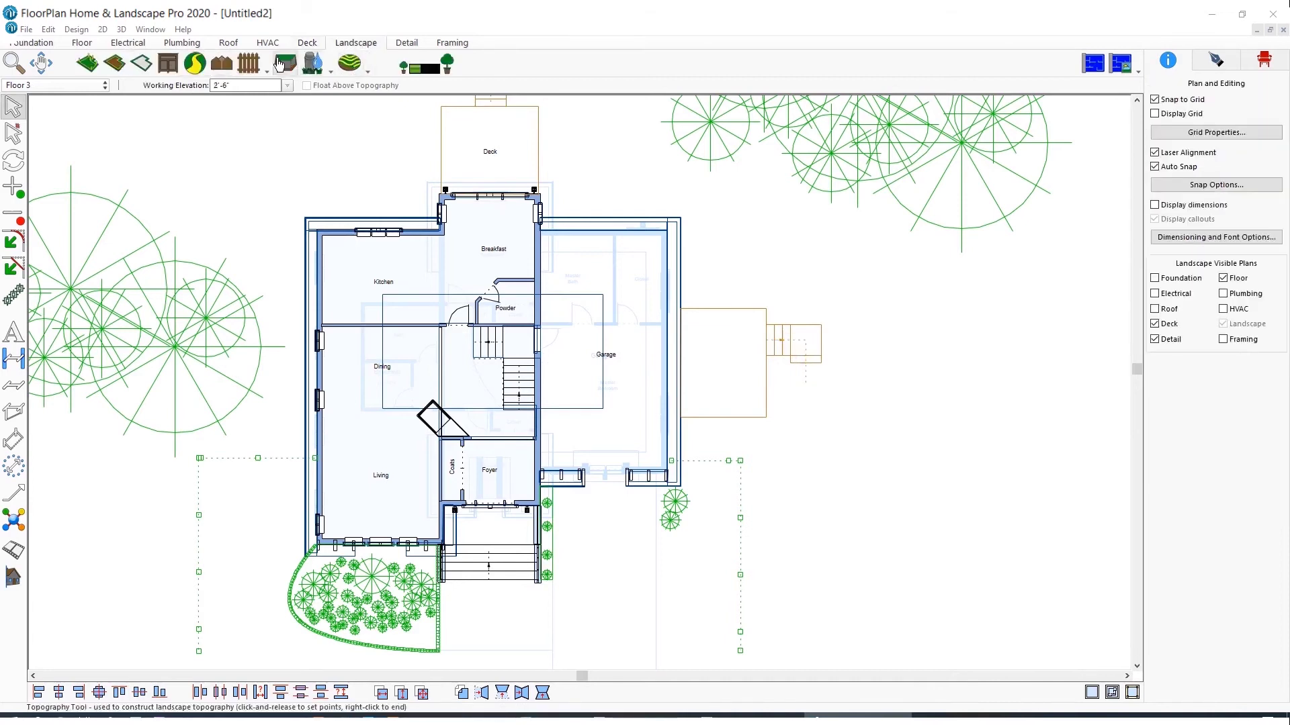
click(248, 65)
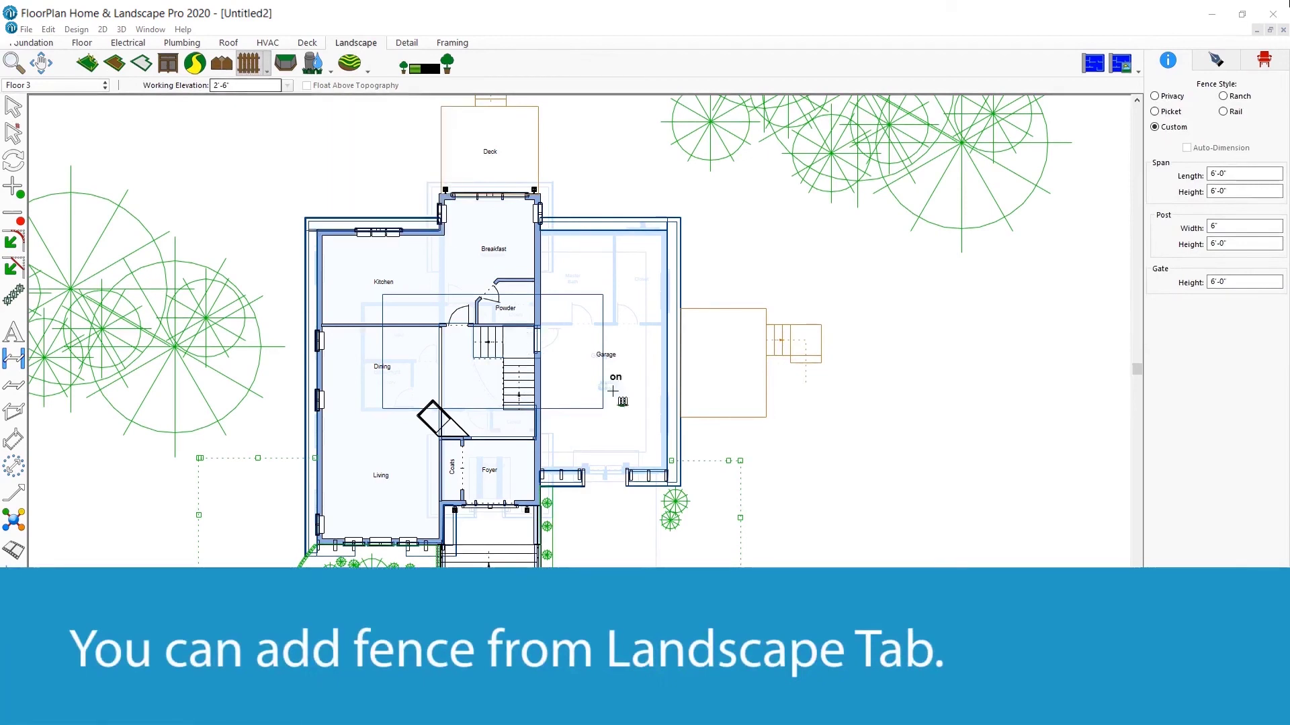
mouse_move(681, 418)
mouse_down()
mouse_move(768, 419)
mouse_move(766, 309)
mouse_move(681, 309)
mouse_move(686, 484)
mouse_move(675, 403)
mouse_move(699, 434)
mouse_move(726, 356)
mouse_move(711, 277)
mouse_up()
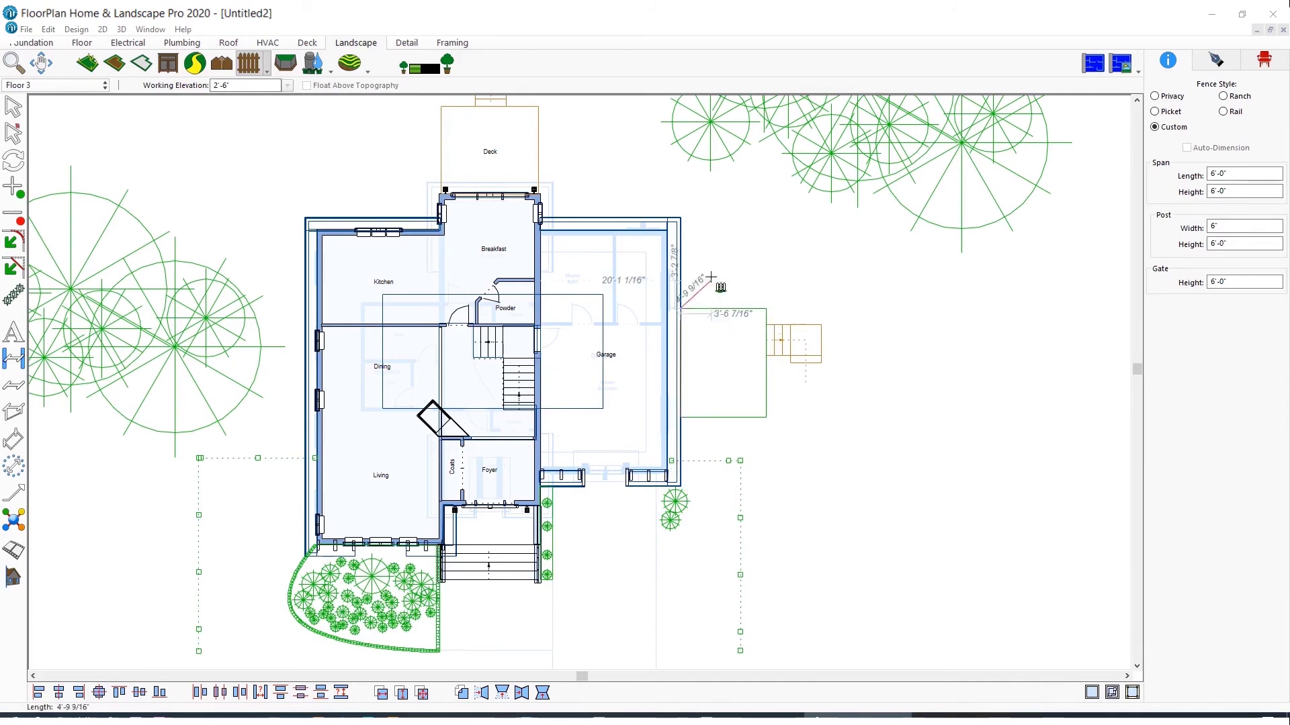
key(Escape)
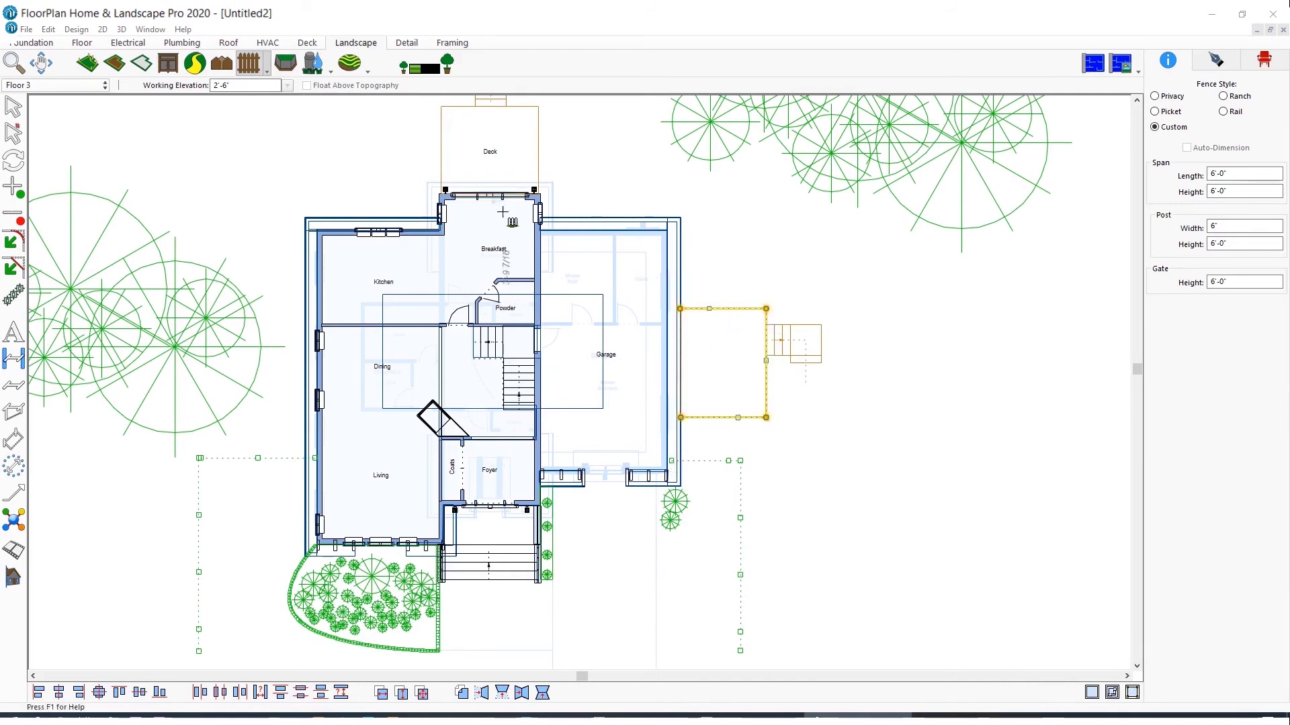
Step: Switch to the detail plan and place an N note marker beside the Breakfast room's upper-right corner
click(406, 43)
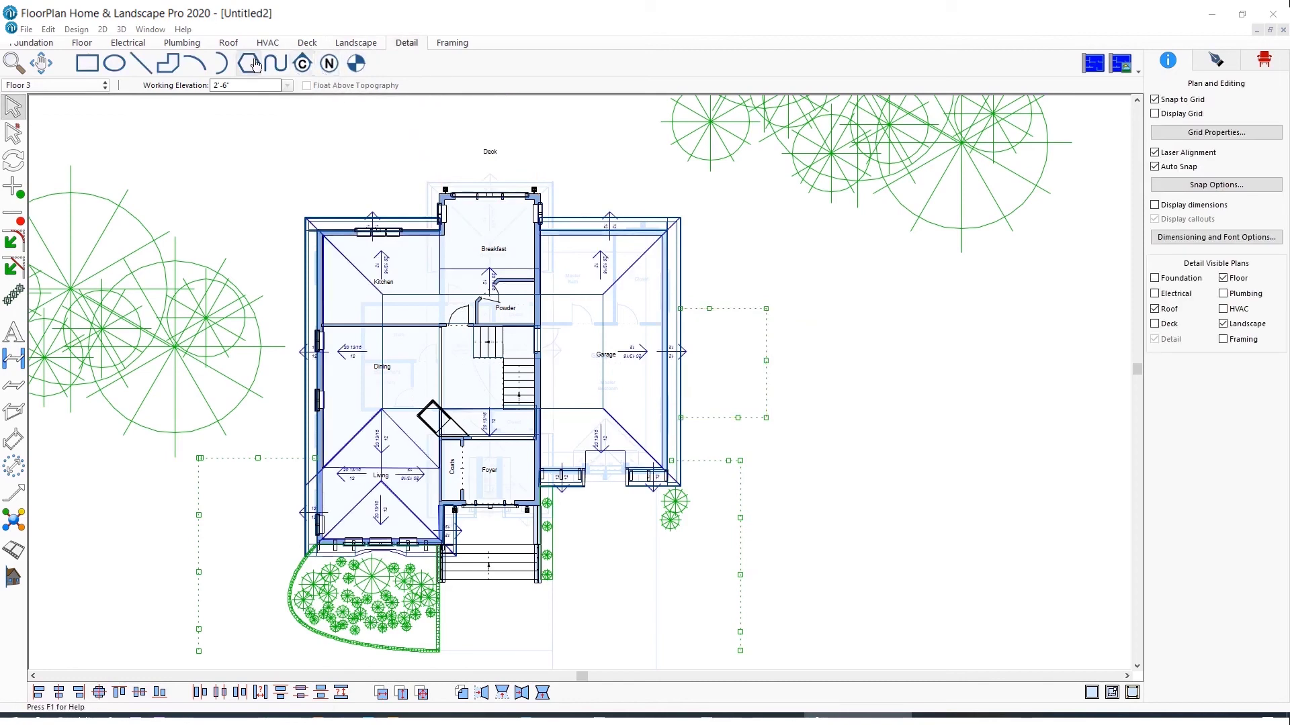
click(328, 63)
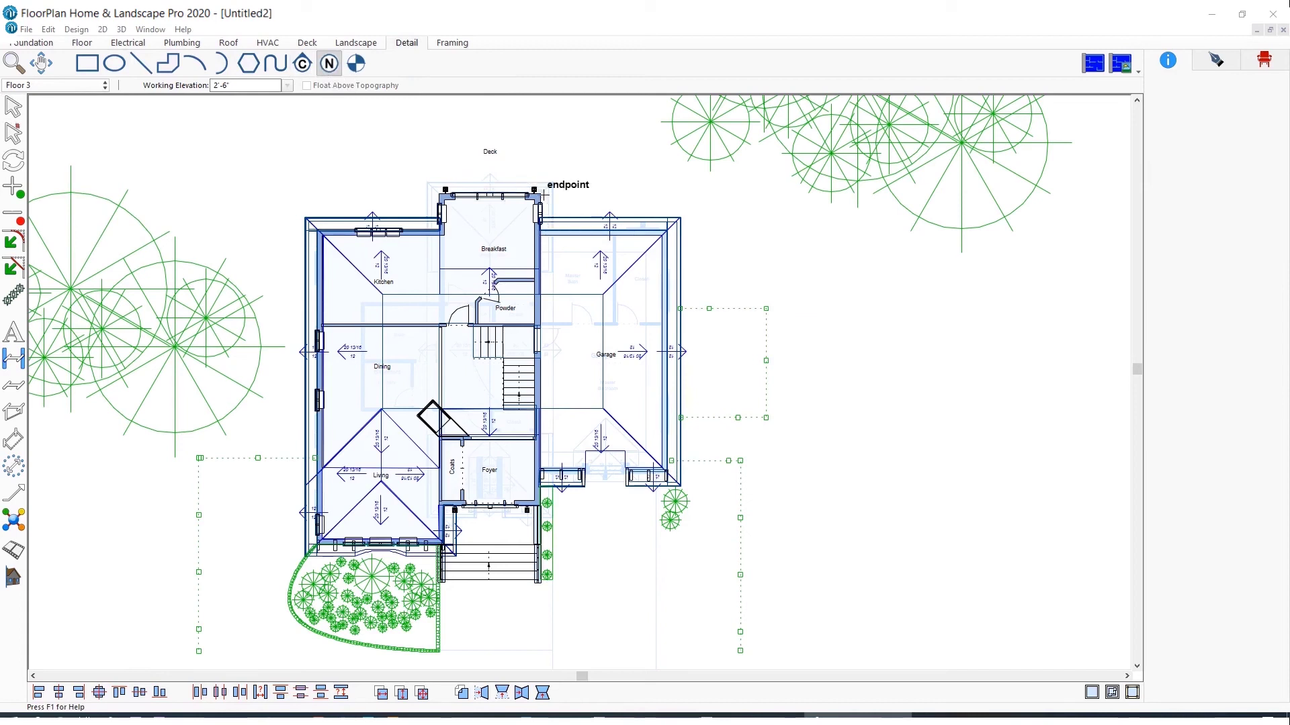
click(570, 194)
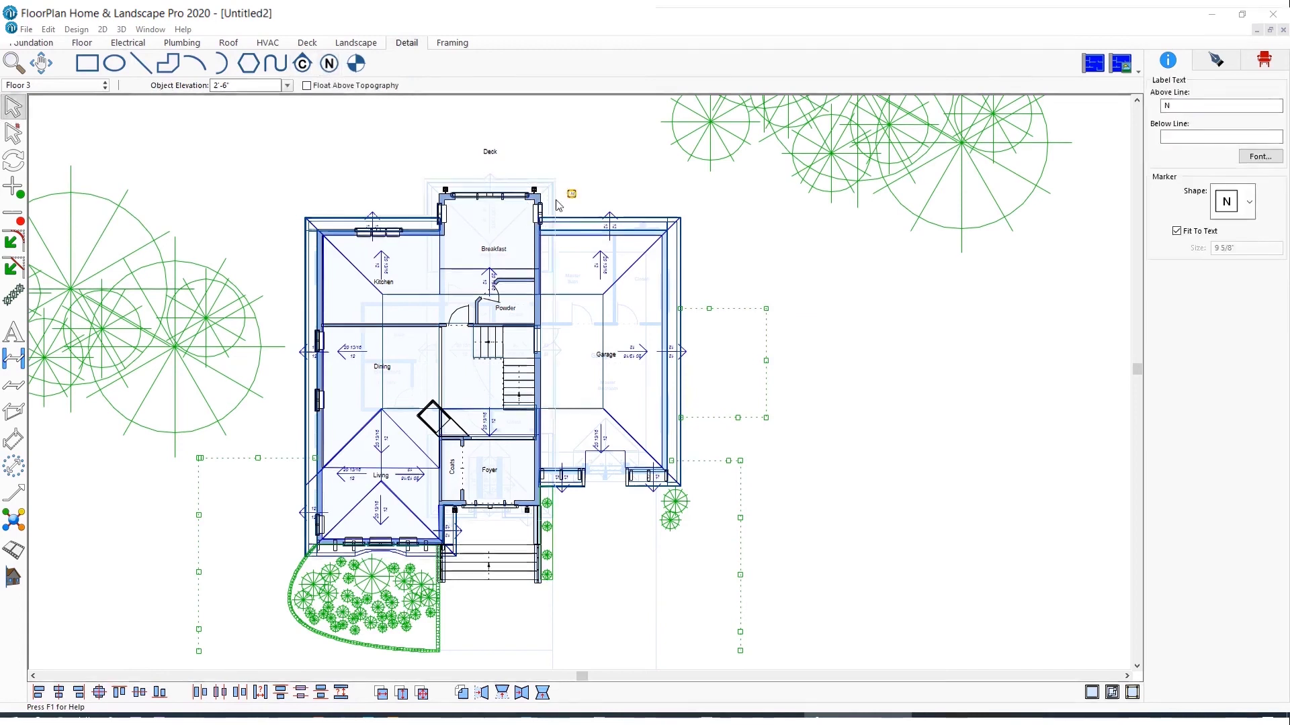
scroll(576, 205, up, 1)
scroll(582, 388, up, 3)
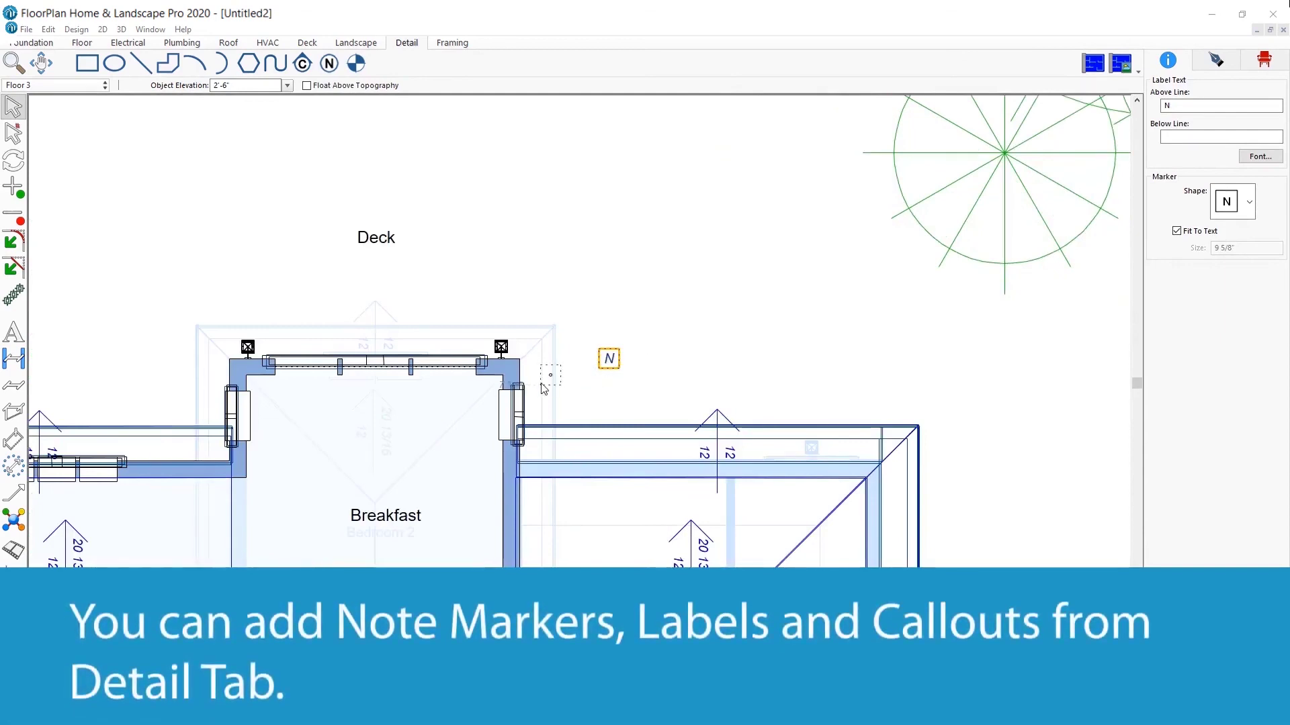
drag(531, 381, 532, 381)
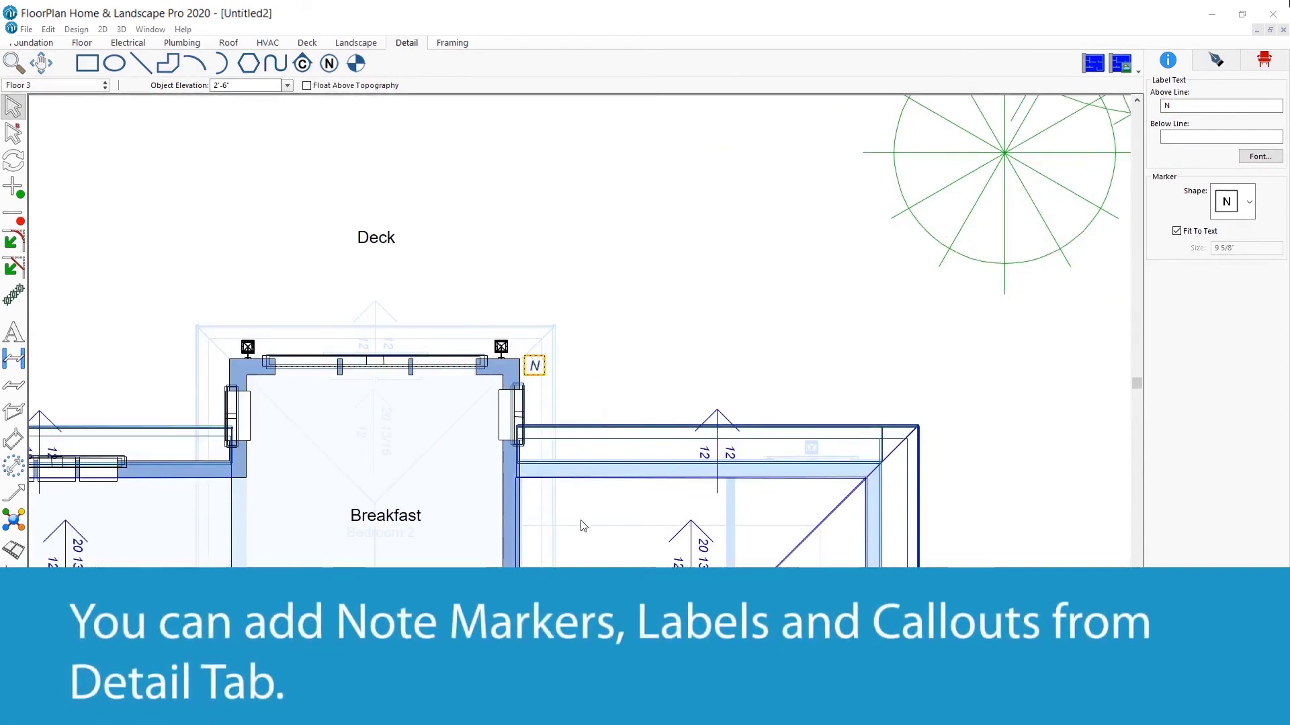
Step: Place an elevation callout beside the Breakfast room's upper-left corner, with its horizontal cross-section line extending outward above the Kitchen
click(304, 65)
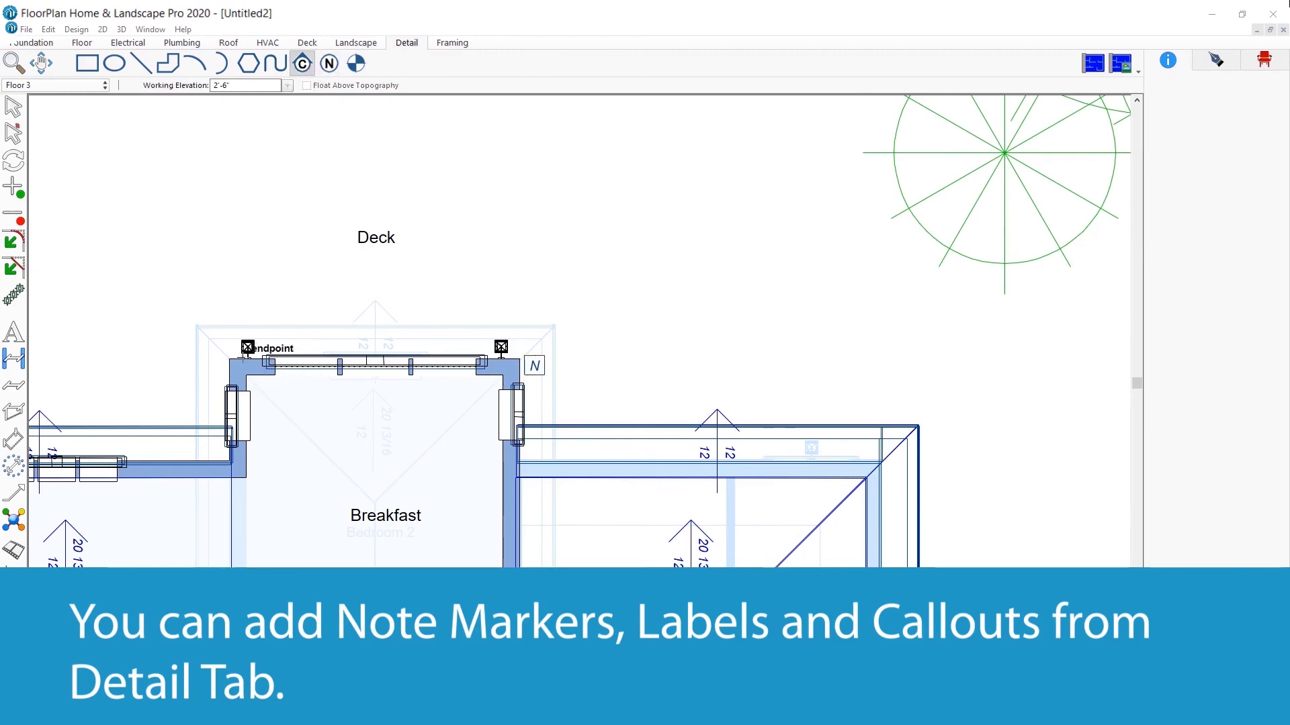
drag(93, 352, 89, 359)
drag(218, 365, 187, 363)
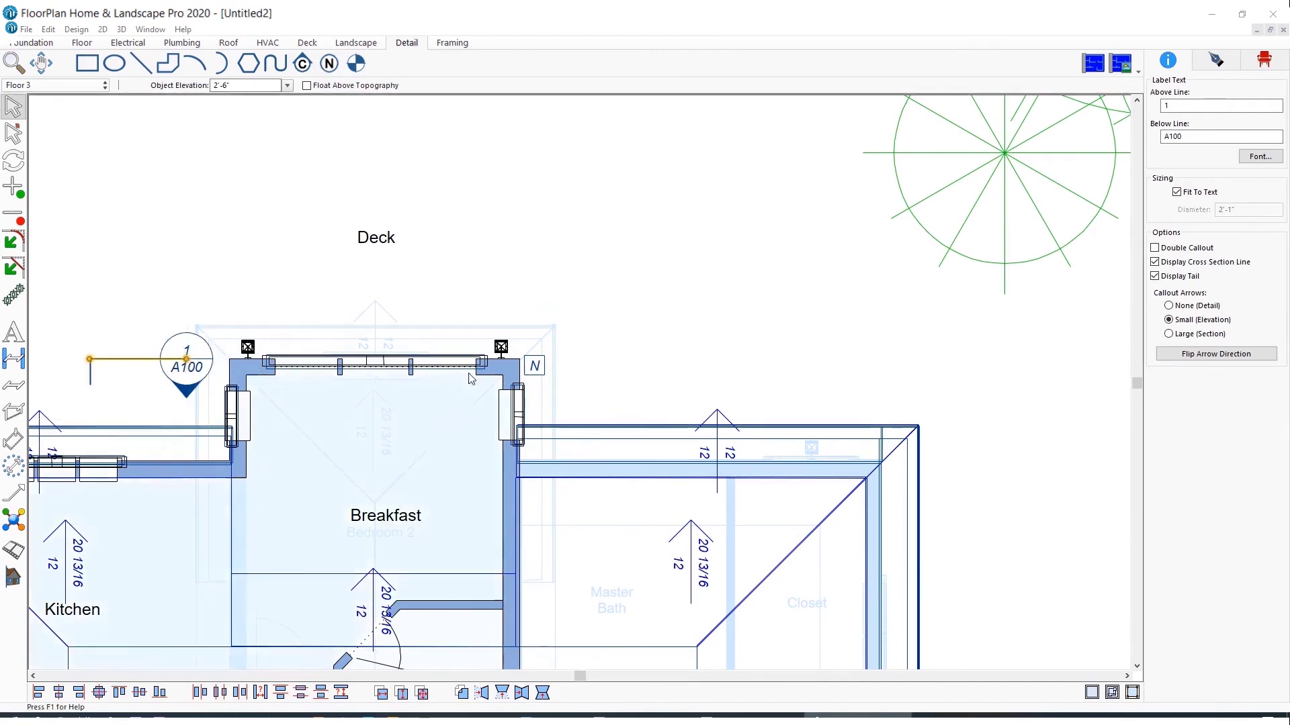
Step: Add a marker with a vertical line just above the Breakfast room's upper-right corner, extending upward beside the Deck label
click(356, 64)
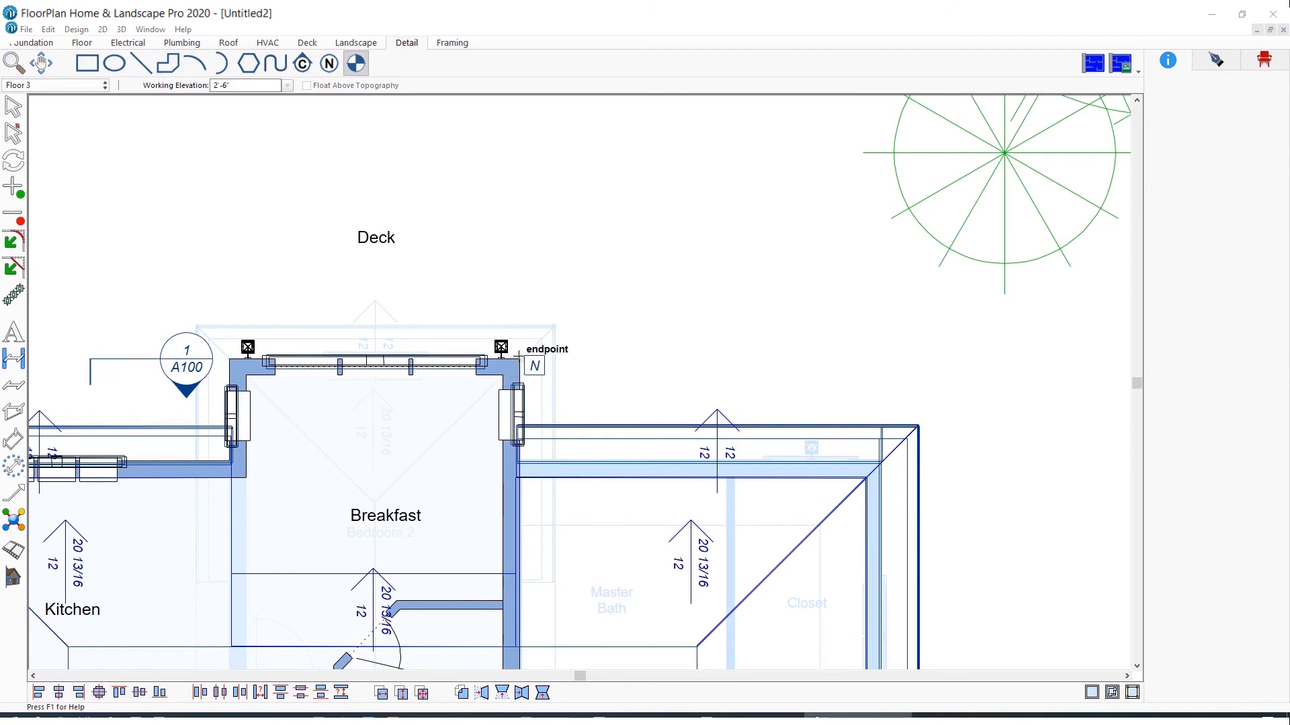
drag(516, 338, 519, 192)
drag(522, 362, 521, 315)
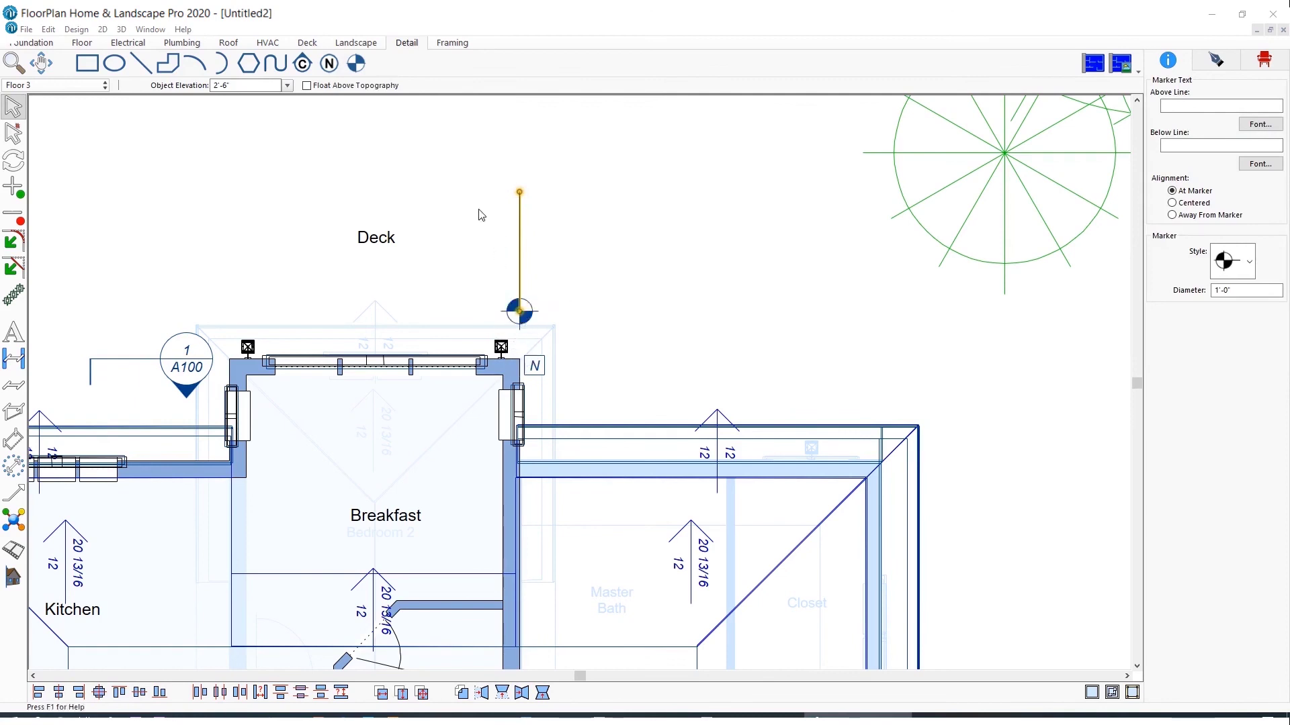
click(250, 67)
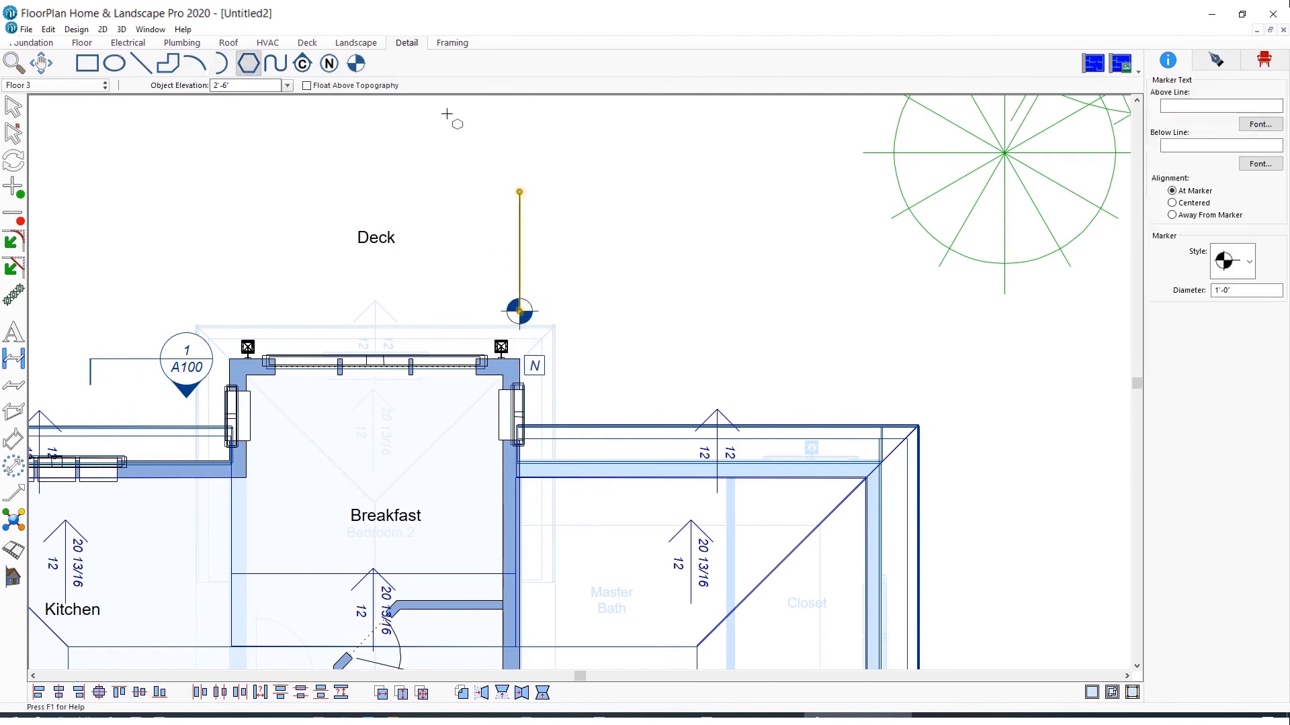
Step: Switch to the framing plan and examine the available framing tools and the overall house layout with its decks
click(461, 47)
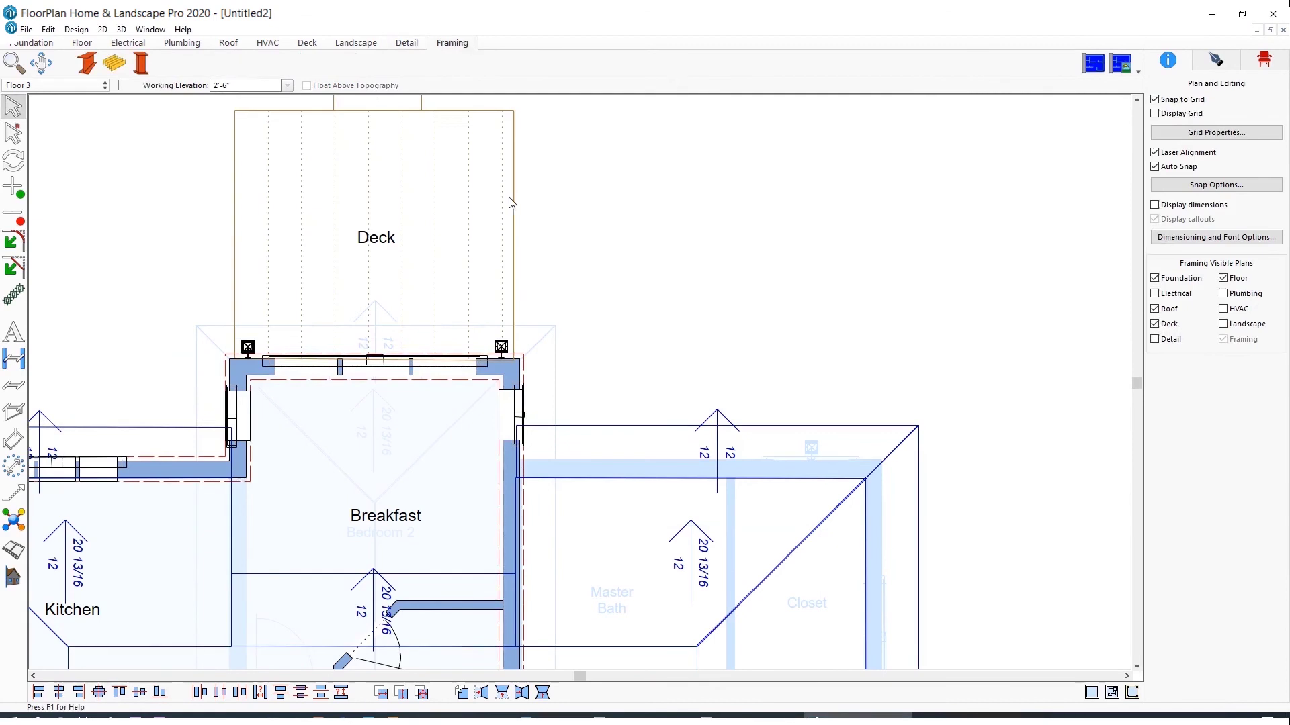
scroll(510, 201, down, 3)
scroll(581, 507, down, 4)
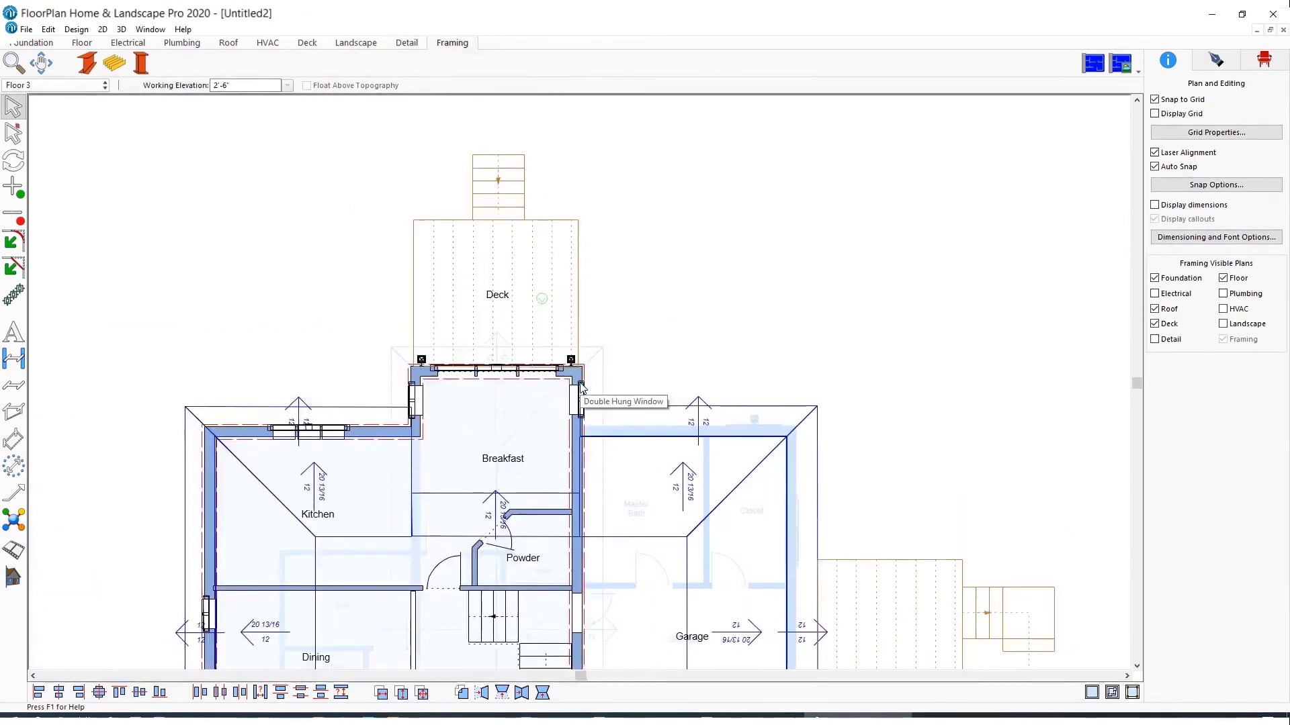
middle_drag(583, 405, 585, 377)
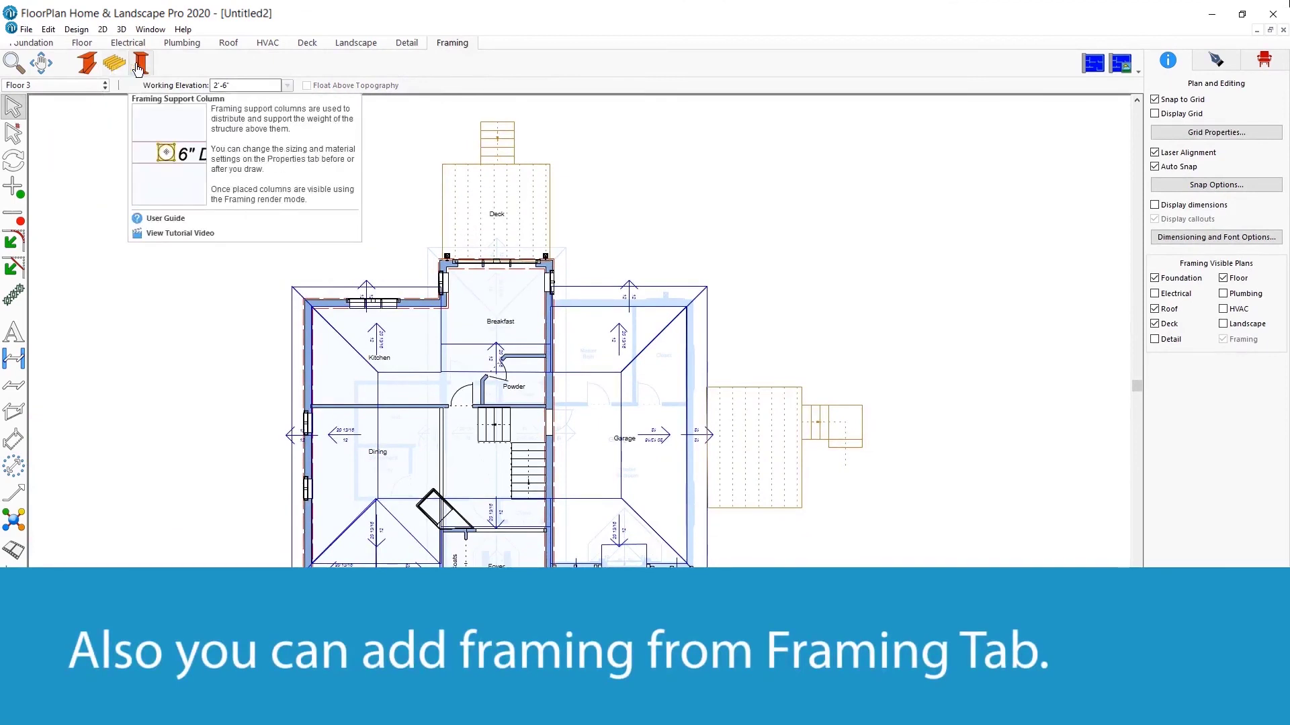
scroll(542, 542, down, 1)
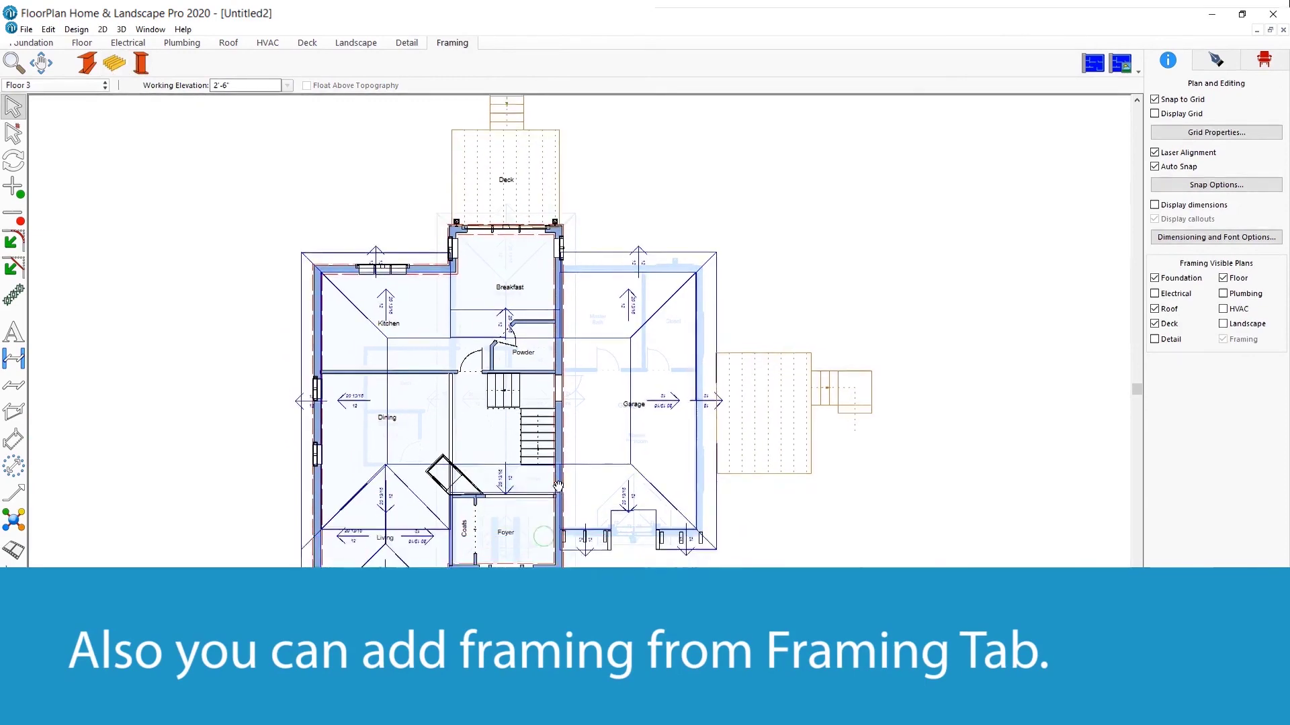